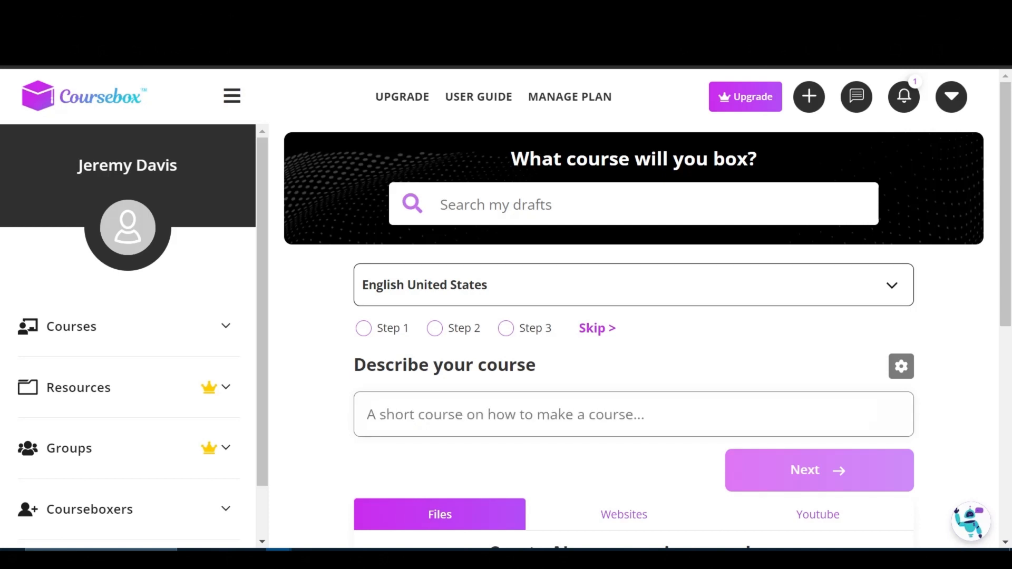
pyautogui.write('Learn Machine learning')
pyautogui.write('Learn Machine learni')
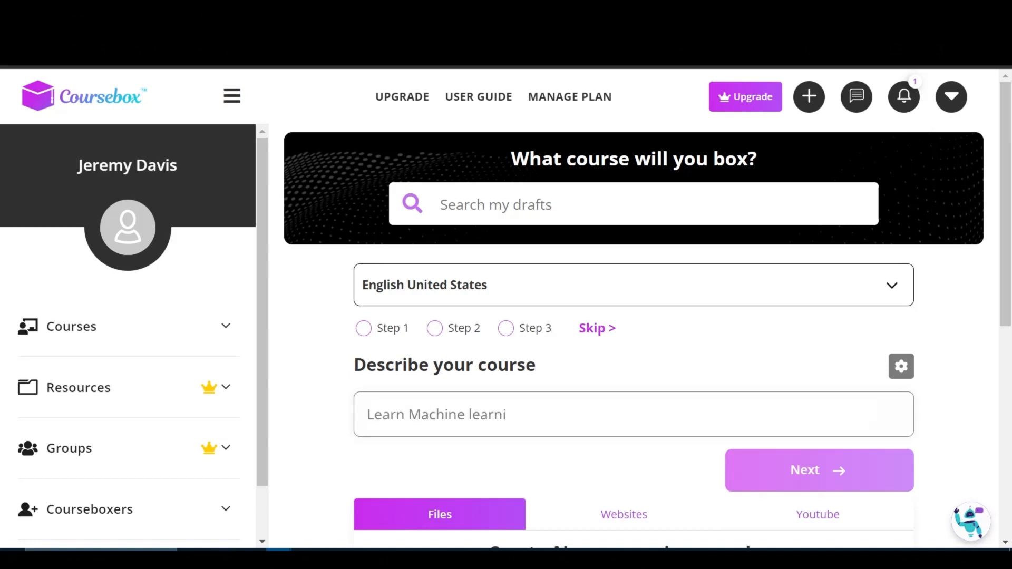
pyautogui.write('ng in only 8 weeks..')
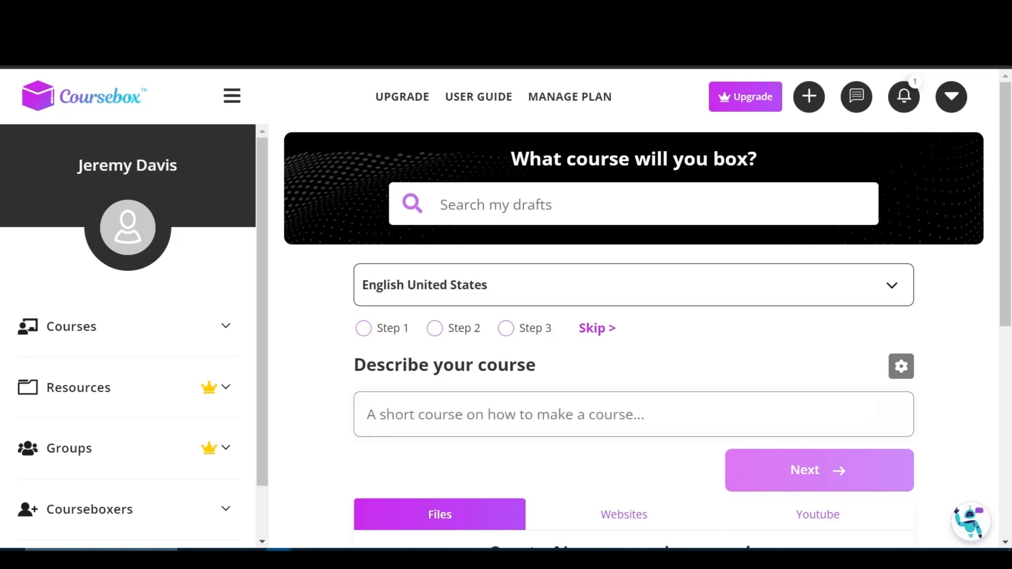
pyautogui.write('Learn Machine lear')
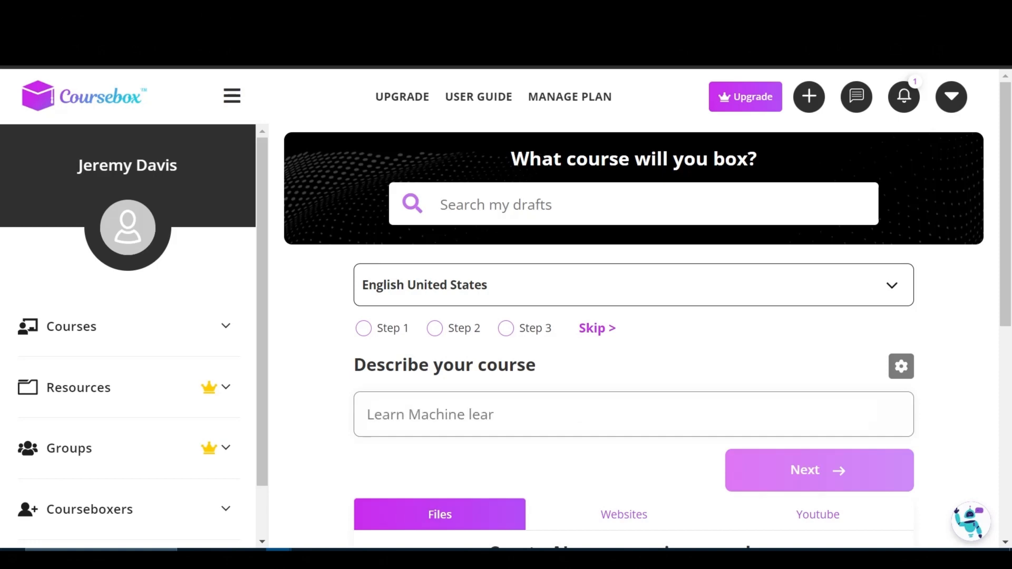
pyautogui.write('ning in only 8 weeks...')
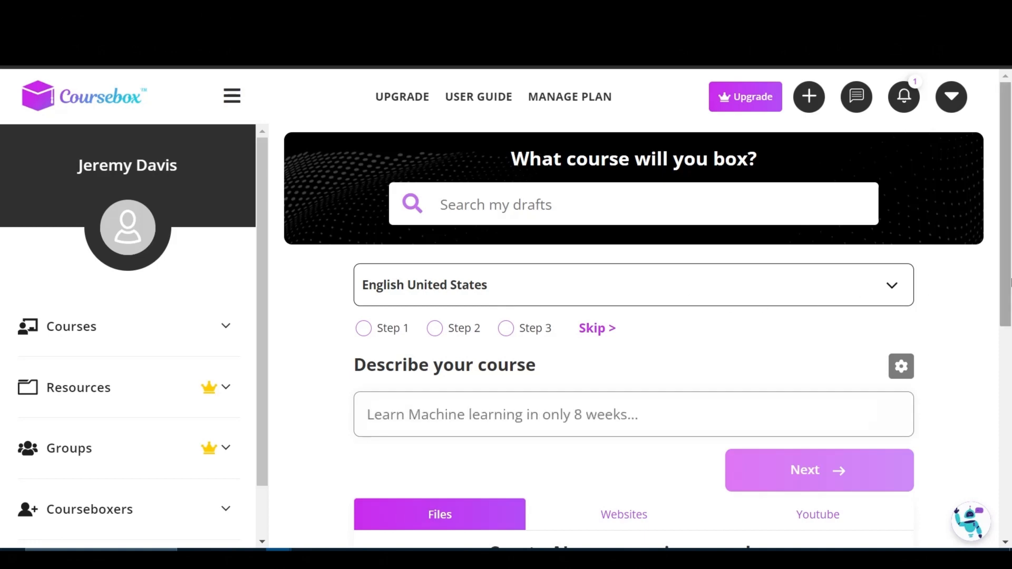
pyautogui.moveTo(1006, 264)
pyautogui.mouseDown()
pyautogui.moveTo(1006, 274)
pyautogui.moveTo(1006, 264)
pyautogui.mouseUp()
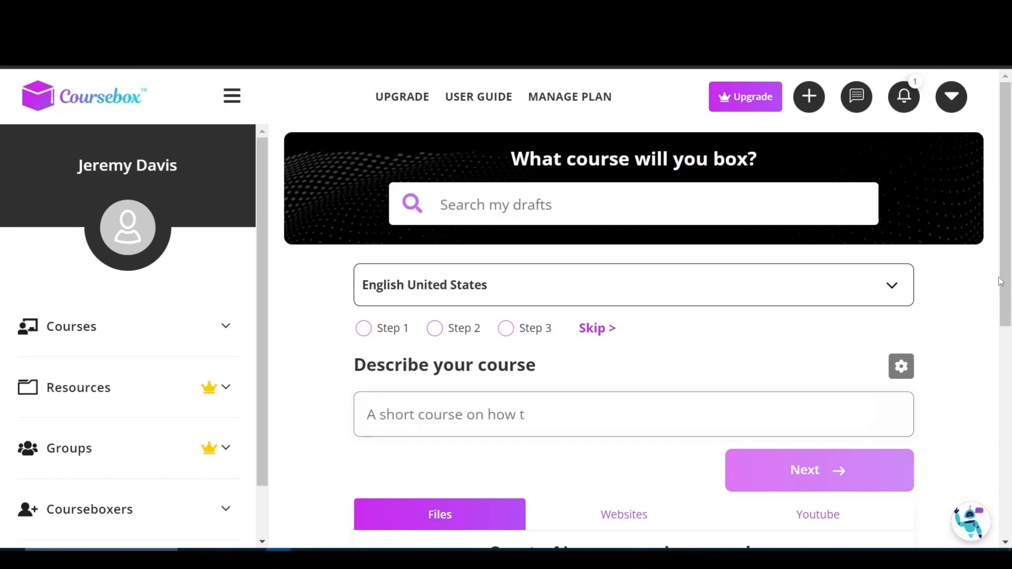
pyautogui.moveTo(1005, 278); pyautogui.dragTo(1005, 277)
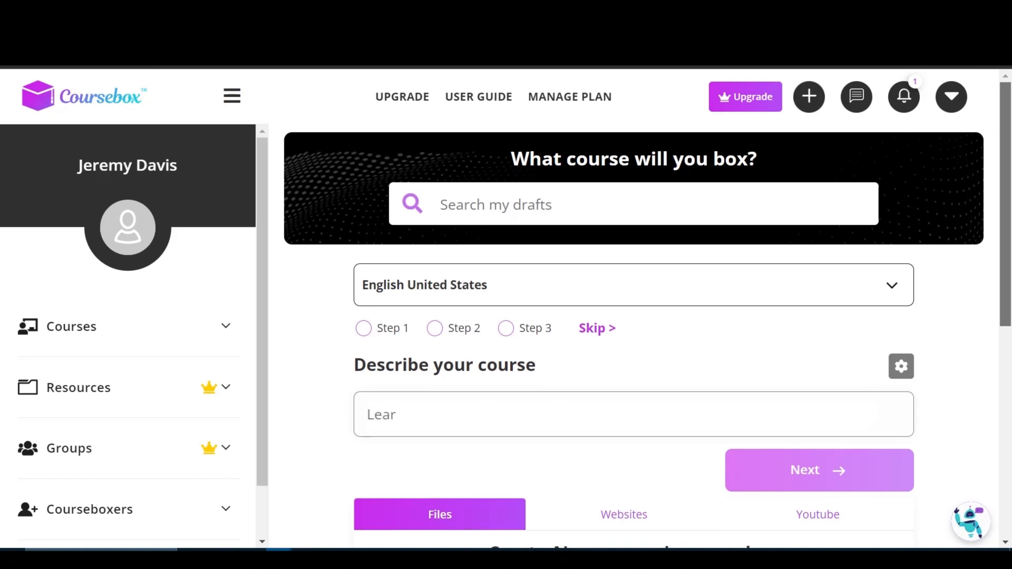
# Browse the languages available for the course and close the list without choosing another one
pyautogui.click(880, 286)
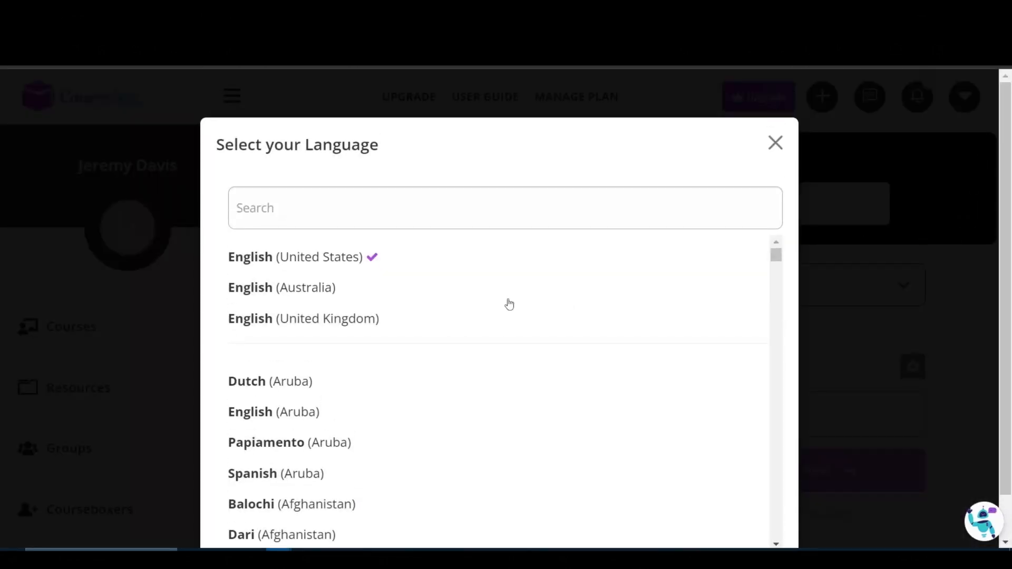
pyautogui.scroll(-10, 529, 365)
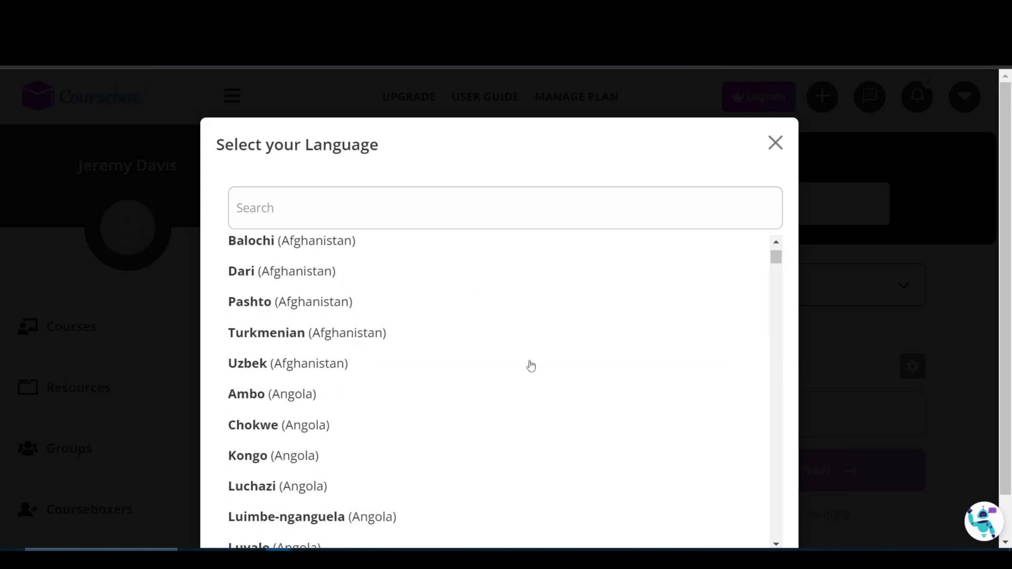
pyautogui.scroll(10, 539, 356)
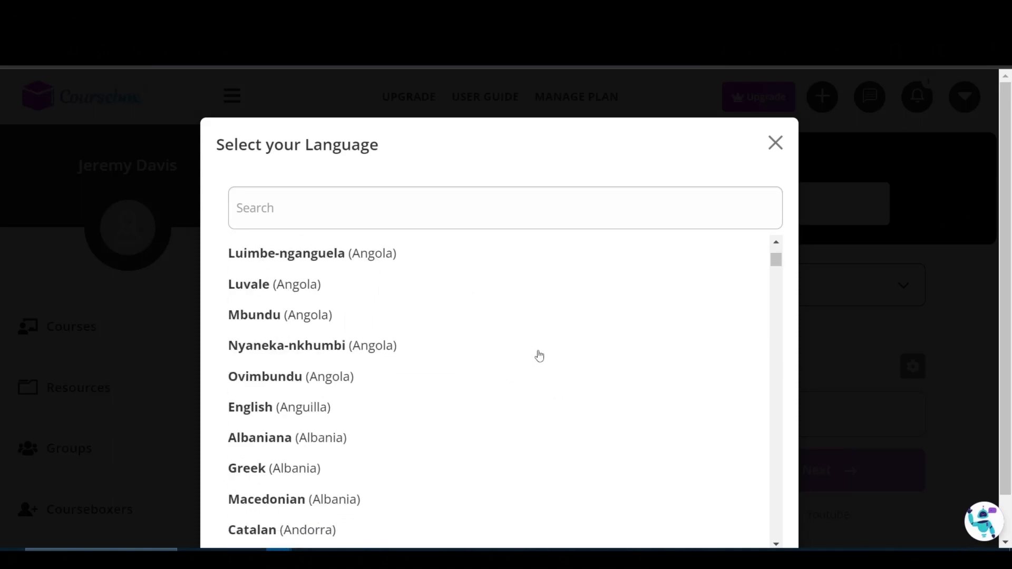
pyautogui.click(776, 143)
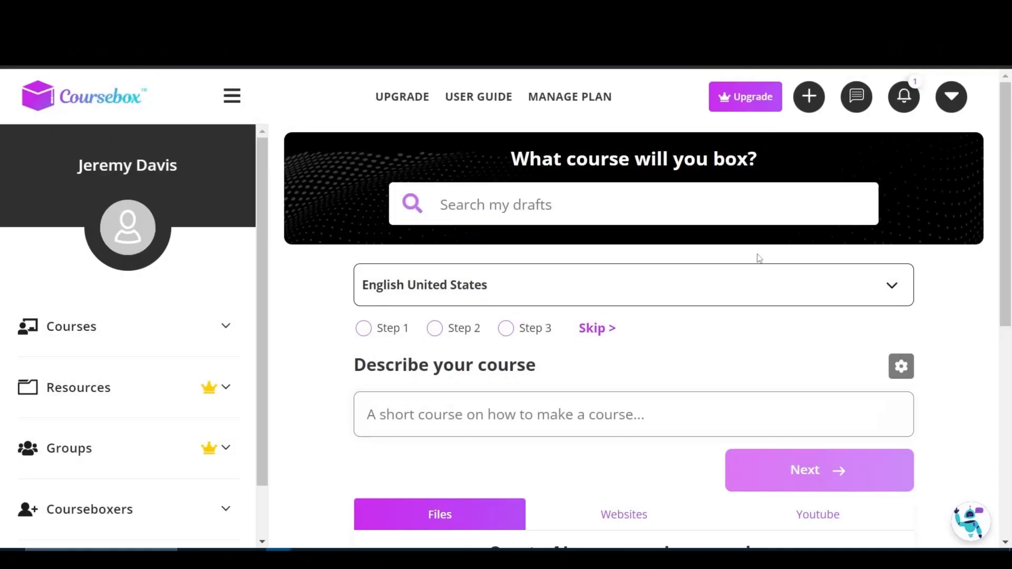
# Describe the course as "This course will teach you how set up a Coursebox account and build and sell your first online course using Coursebox."
pyautogui.moveTo(1008, 284); pyautogui.dragTo(1006, 336)
pyautogui.click(568, 311)
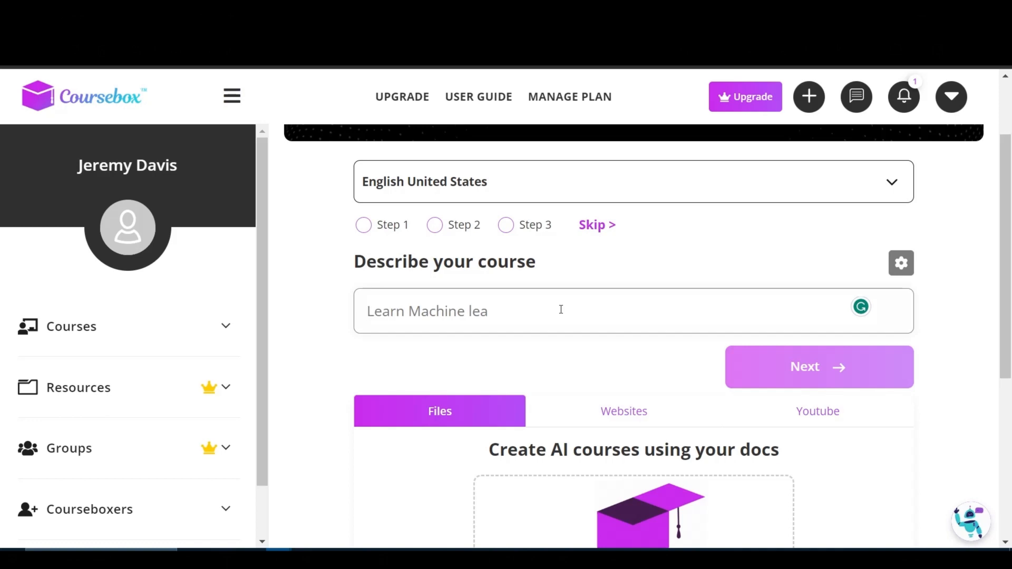
pyautogui.write('T')
pyautogui.press('BackSpace')
pyautogui.write('This c')
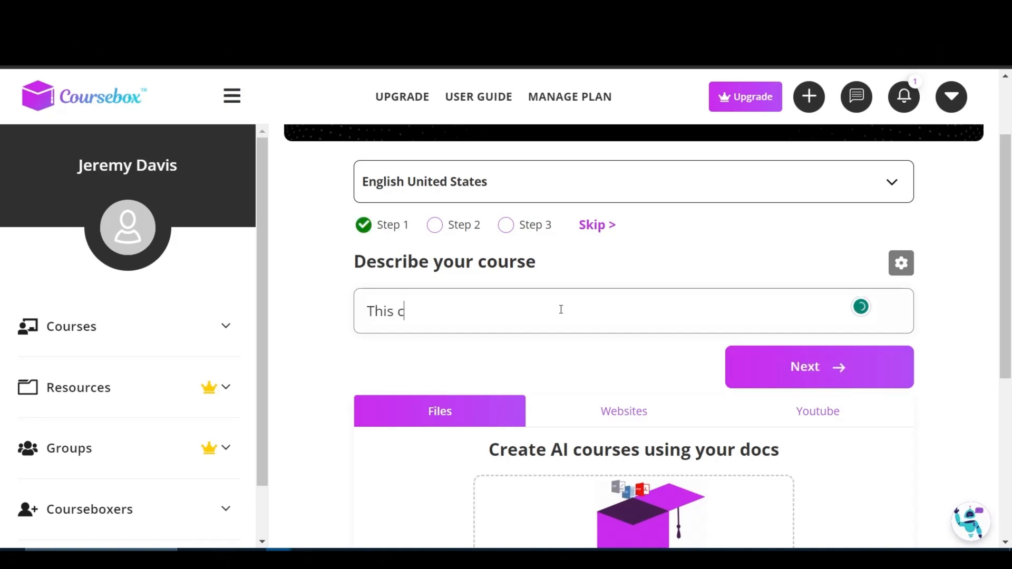
pyautogui.write('ourse wil')
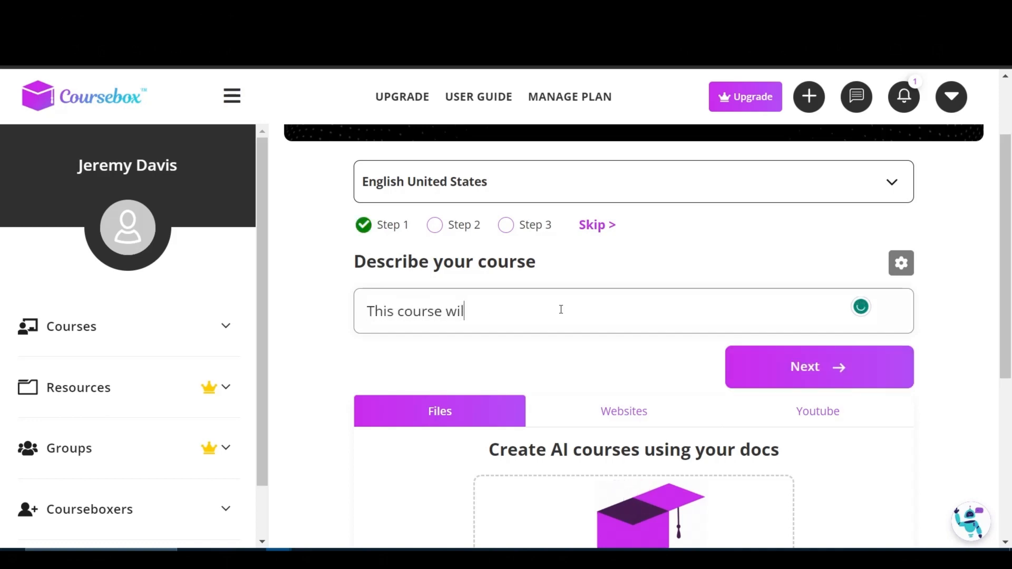
pyautogui.write('l teach you ')
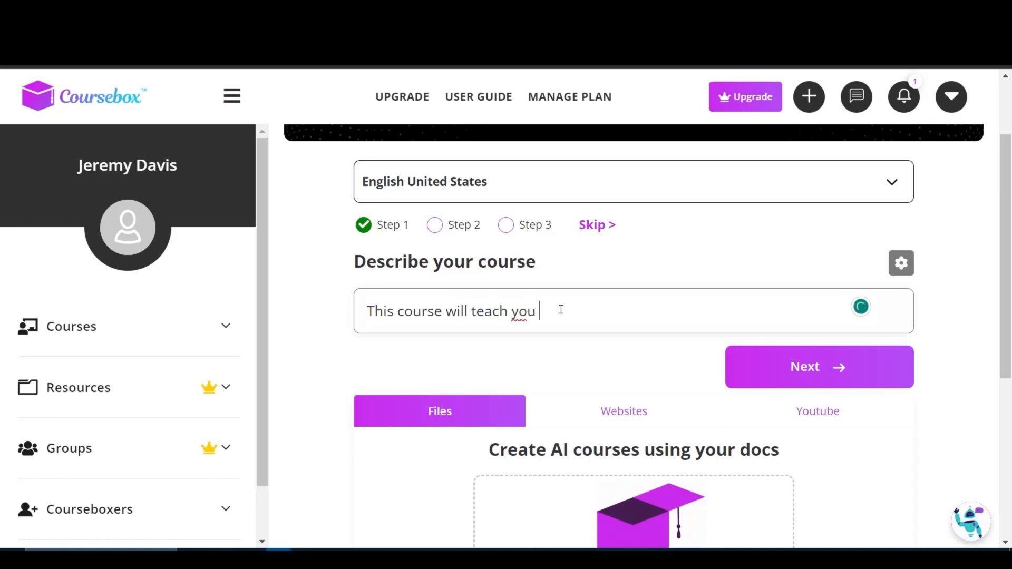
pyautogui.write('how steuet up a')
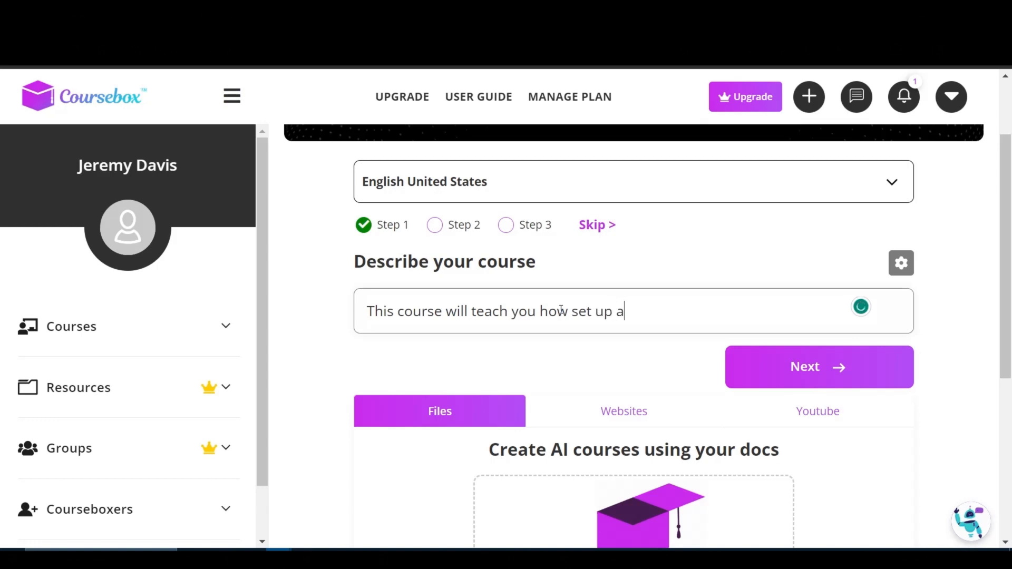
pyautogui.write(' Coursebox a')
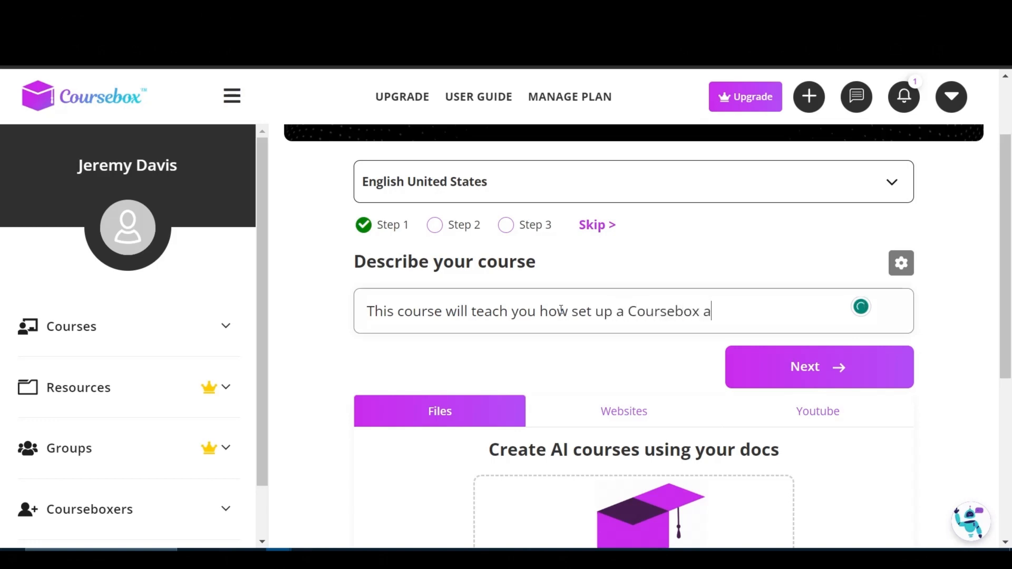
pyautogui.write('ccount and bui')
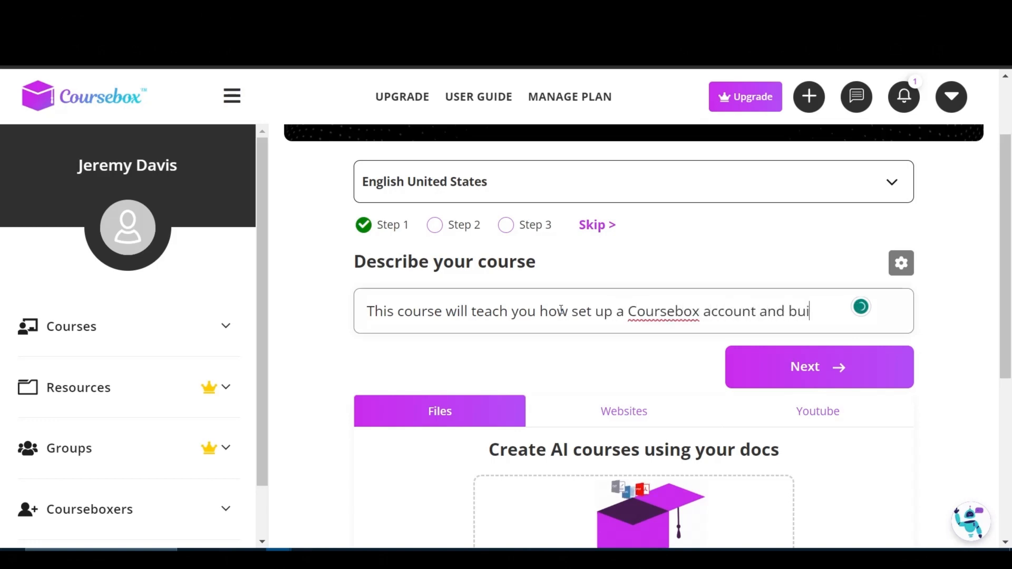
pyautogui.write('ld and sell your ')
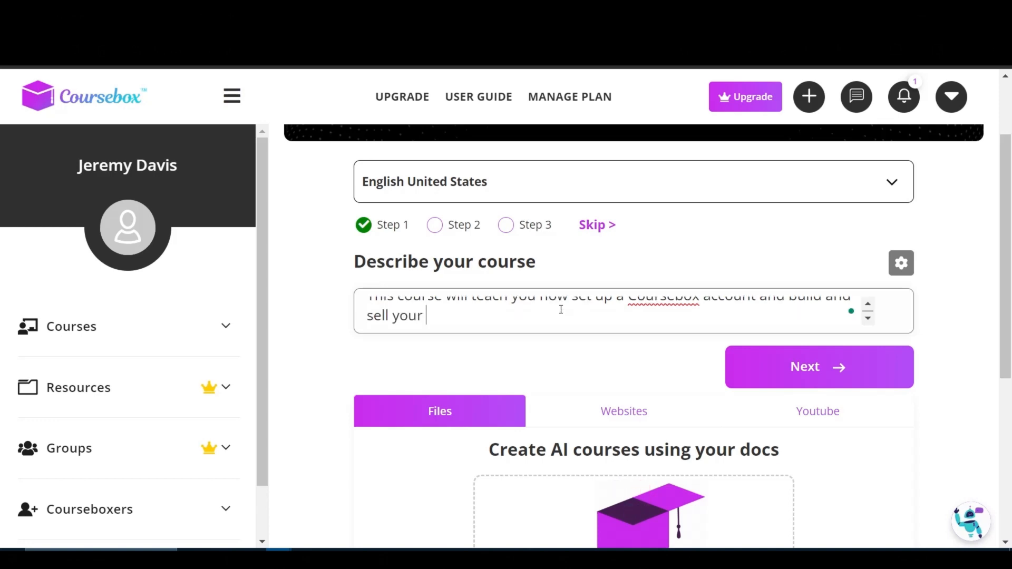
pyautogui.write('first online course u')
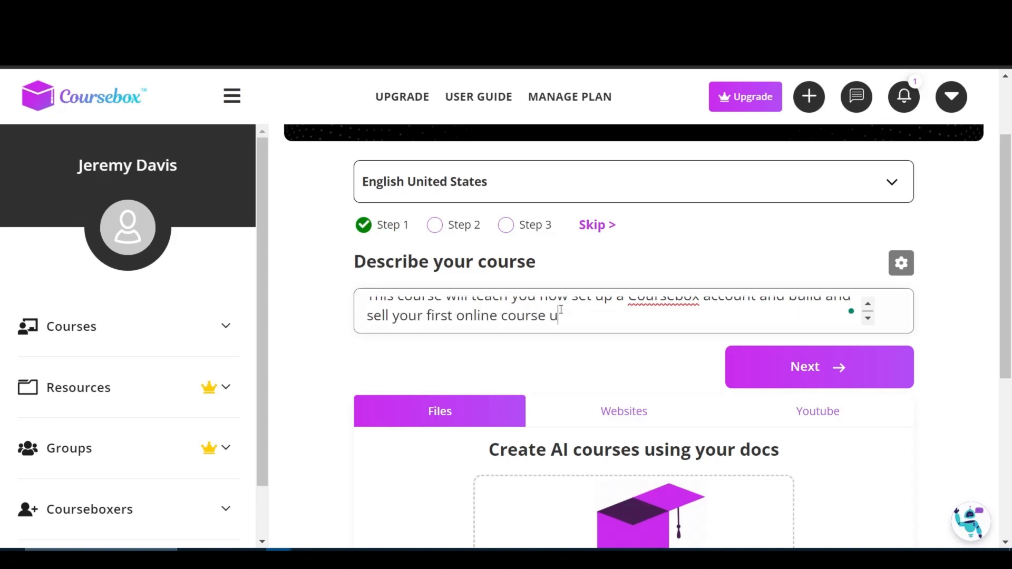
pyautogui.write('sing Coursebox.')
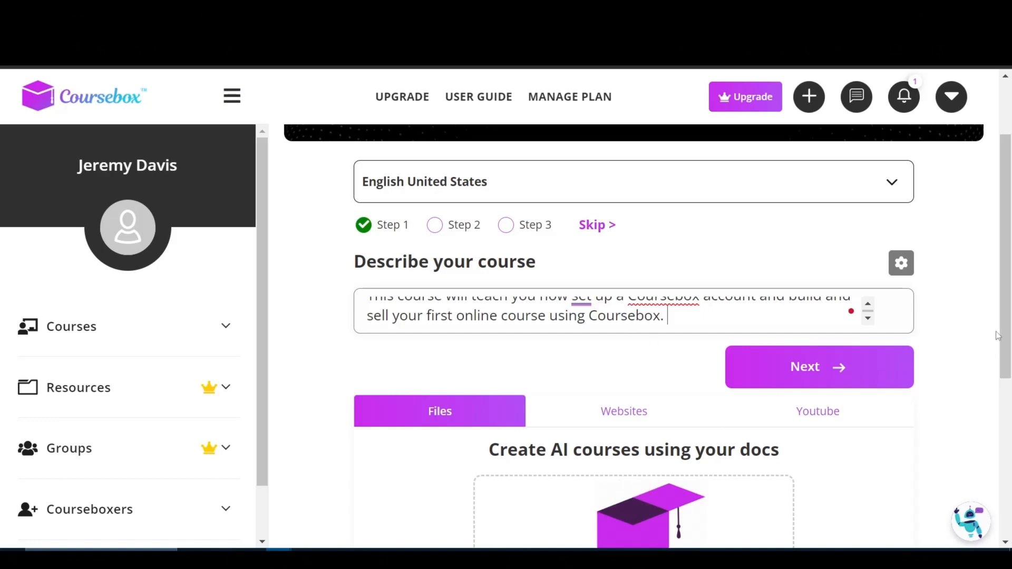
# Examine the website and YouTube source options, switching Combine knowledge with Chat GPT off and back on
pyautogui.moveTo(1005, 331); pyautogui.dragTo(1005, 406)
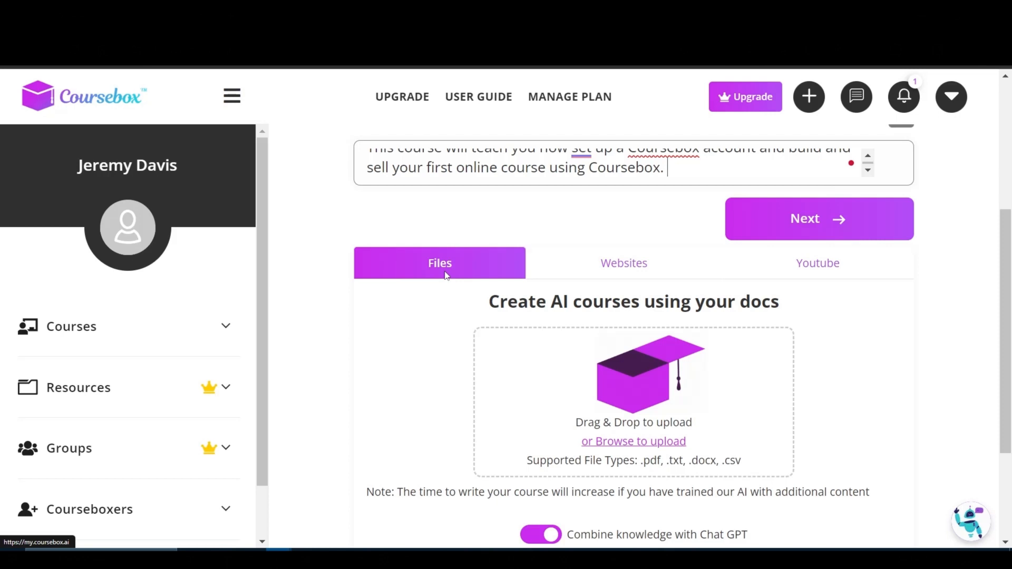
pyautogui.click(639, 265)
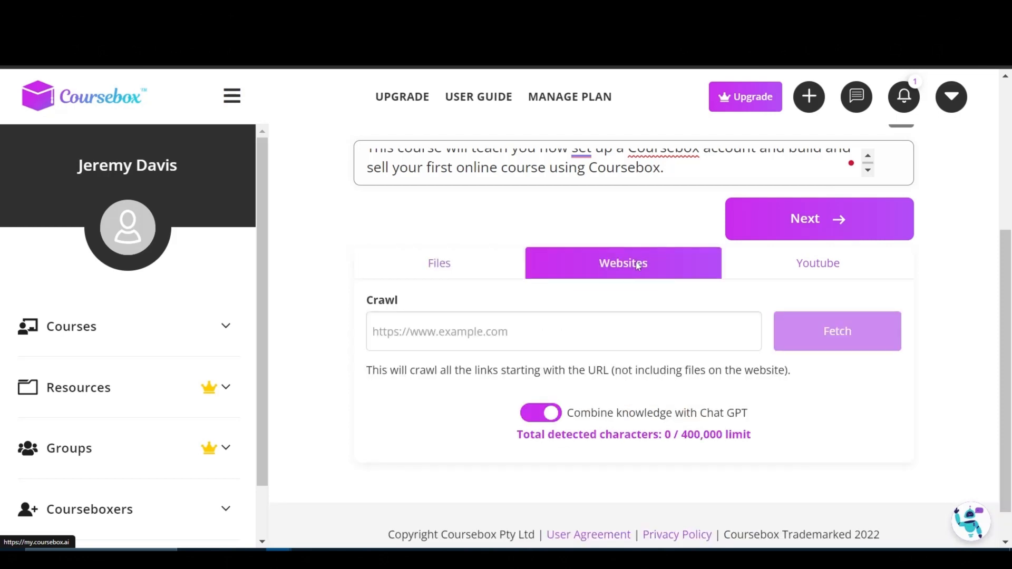
pyautogui.click(773, 268)
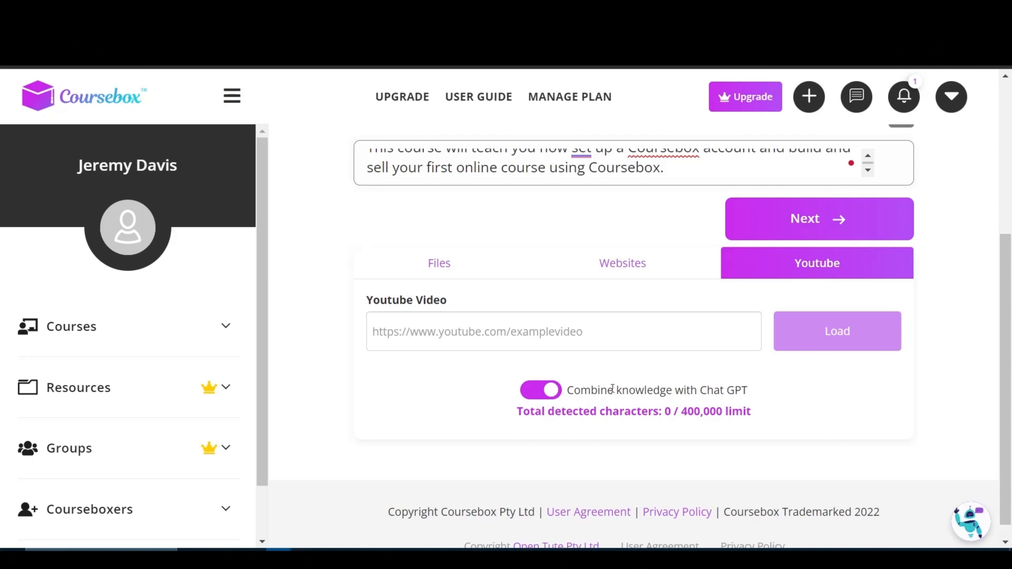
pyautogui.click(545, 396)
pyautogui.click(539, 394)
# Review the course's advanced settings and their upgrade-only options, and close them
pyautogui.scroll(5, 712, 406)
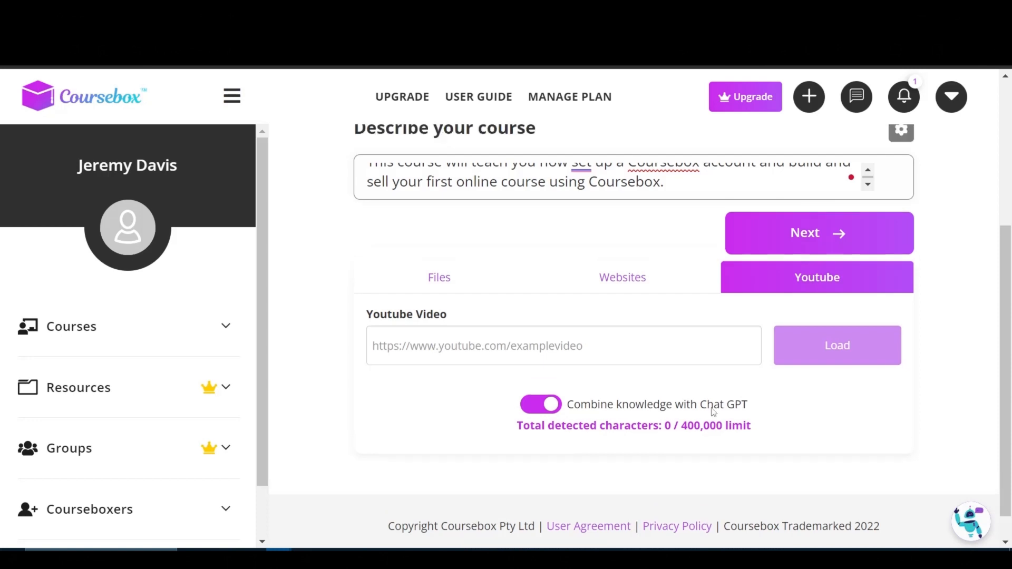
pyautogui.scroll(-3, 1009, 356)
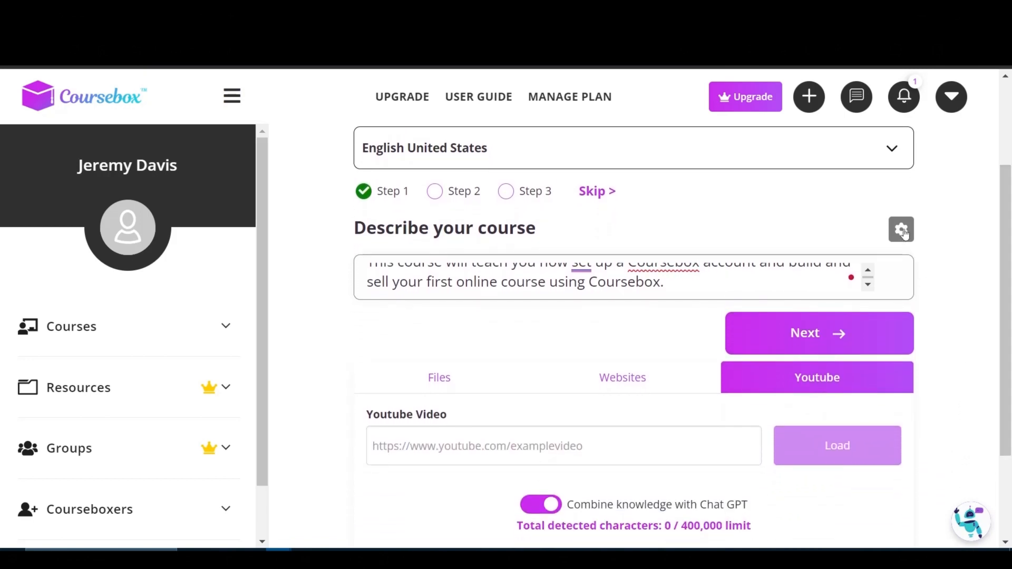
pyautogui.click(902, 231)
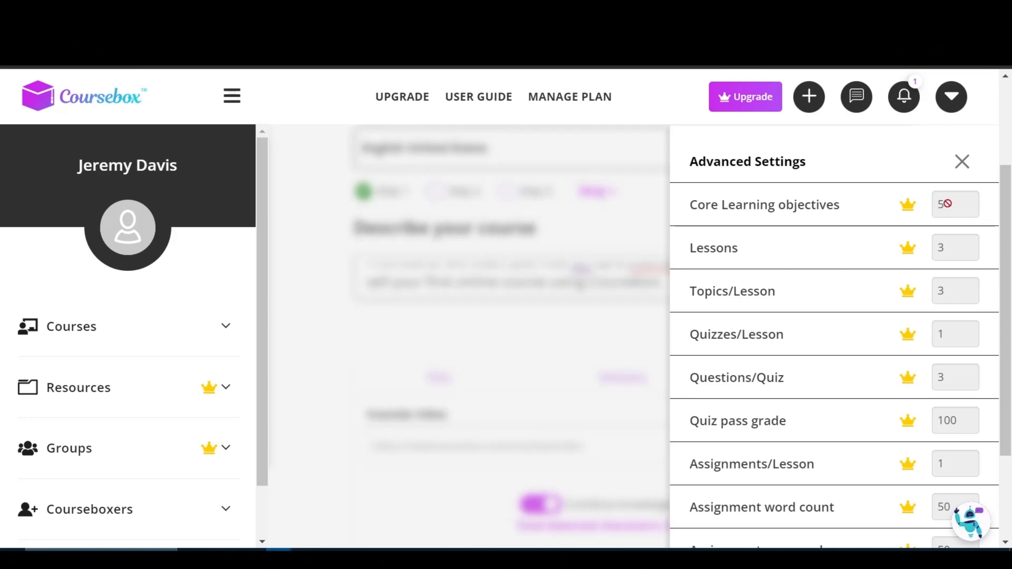
pyautogui.moveTo(909, 210)
pyautogui.scroll(-2, 956, 362)
pyautogui.scroll(4, 943, 423)
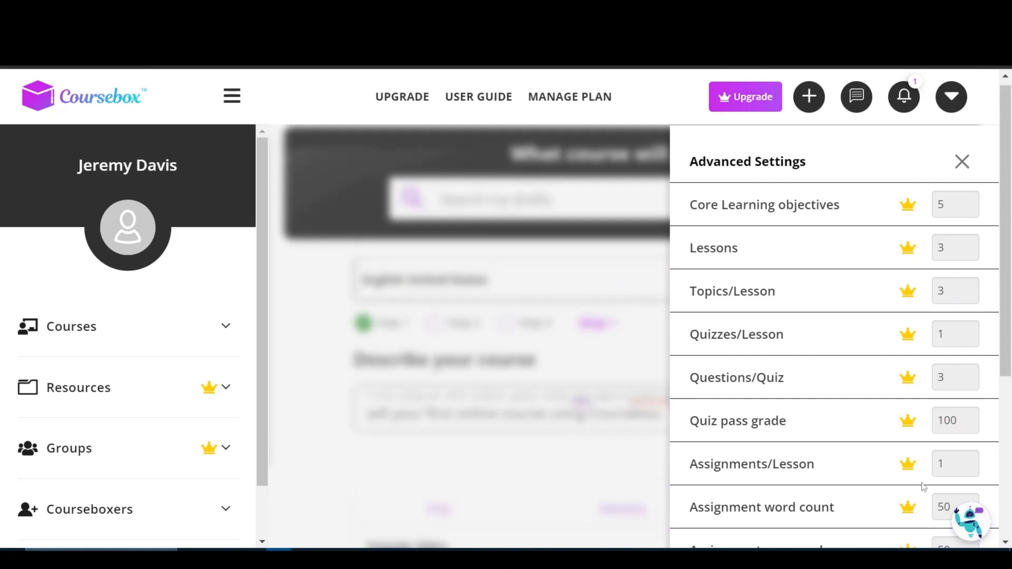
pyautogui.moveTo(912, 469)
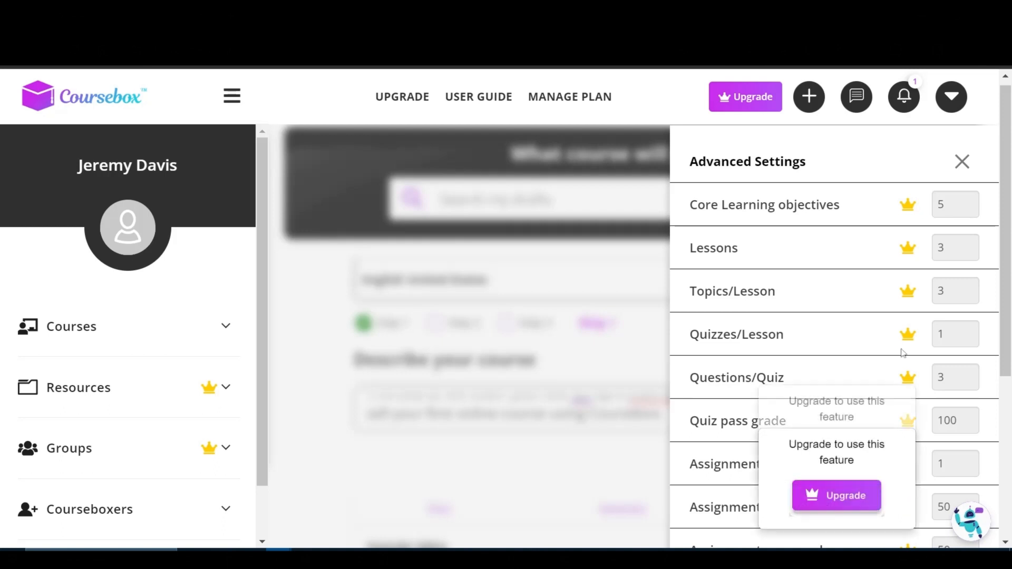
pyautogui.moveTo(907, 293)
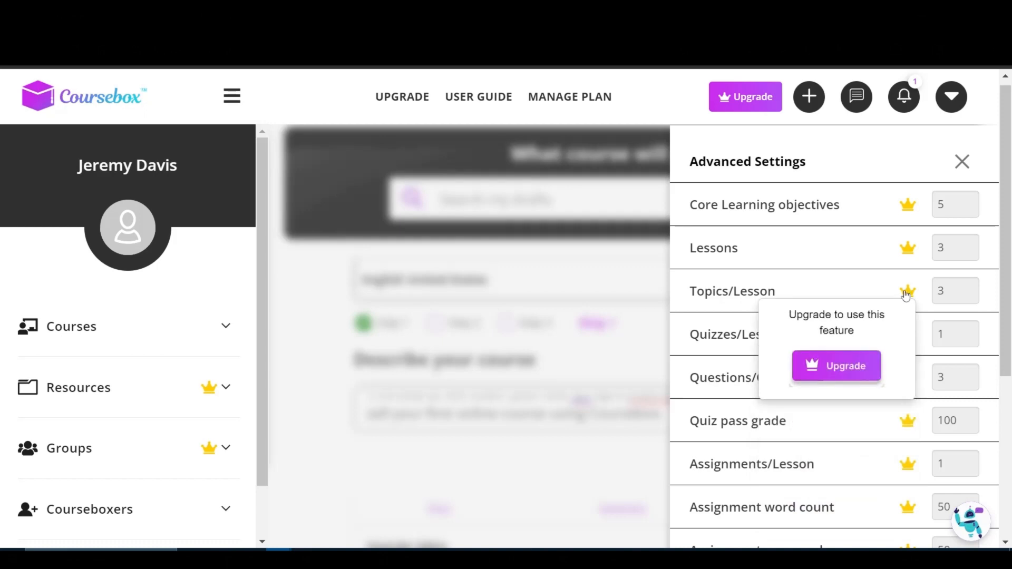
pyautogui.click(963, 161)
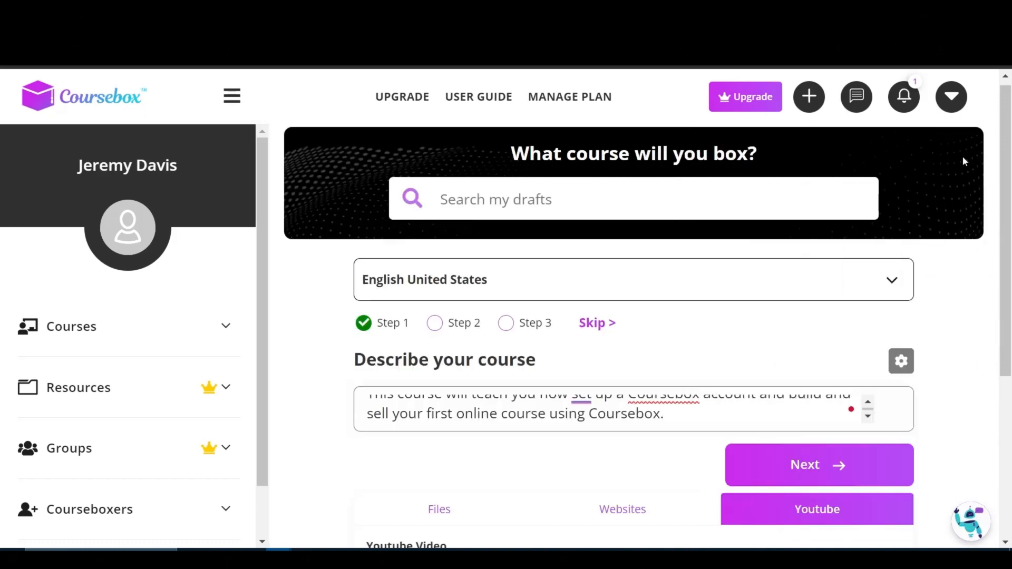
# Submit the course description, set the course length to 1 hour and continue to the audience question
pyautogui.scroll(-2, 1007, 316)
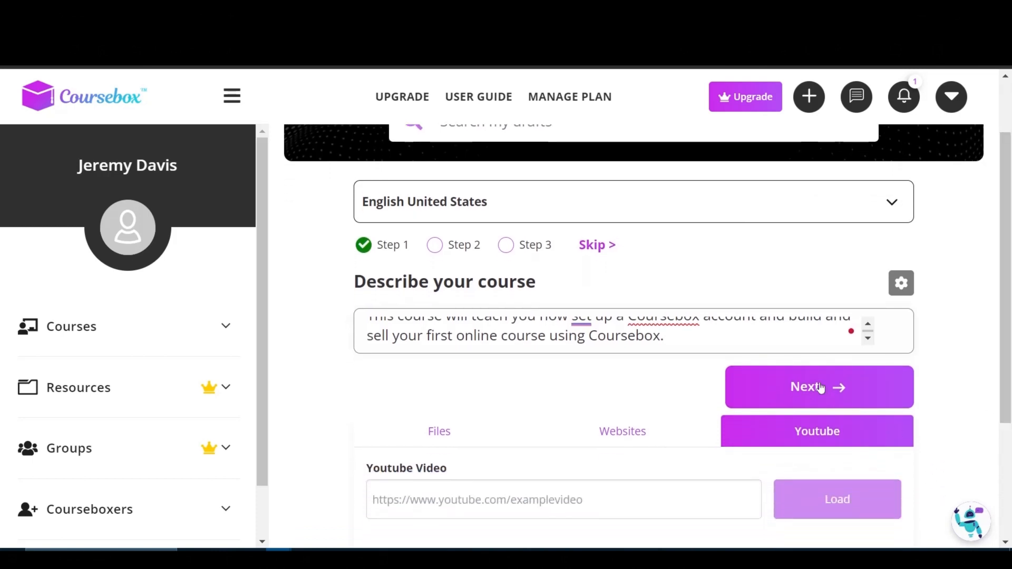
pyautogui.click(821, 389)
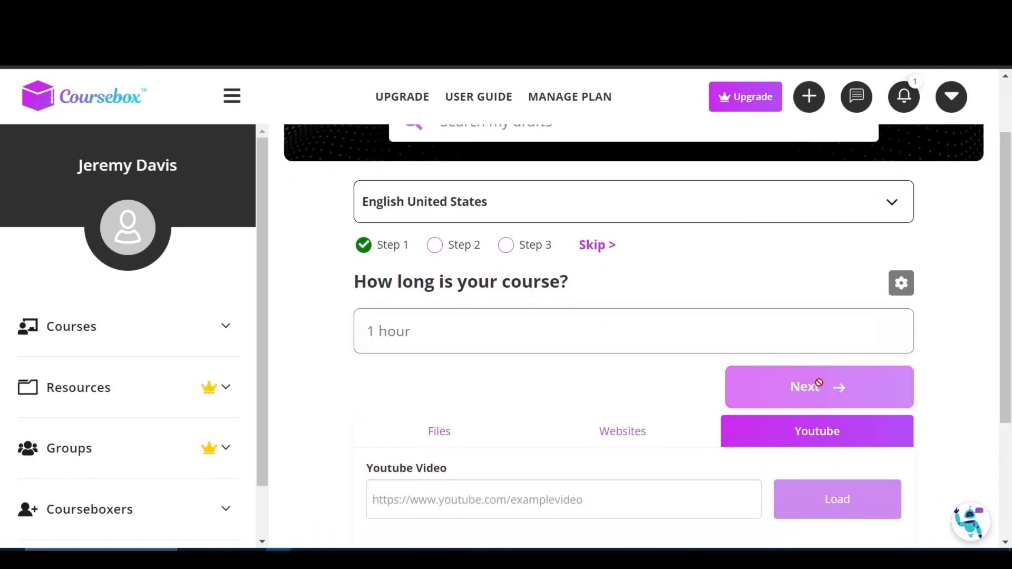
pyautogui.click(597, 332)
pyautogui.write('1 hour')
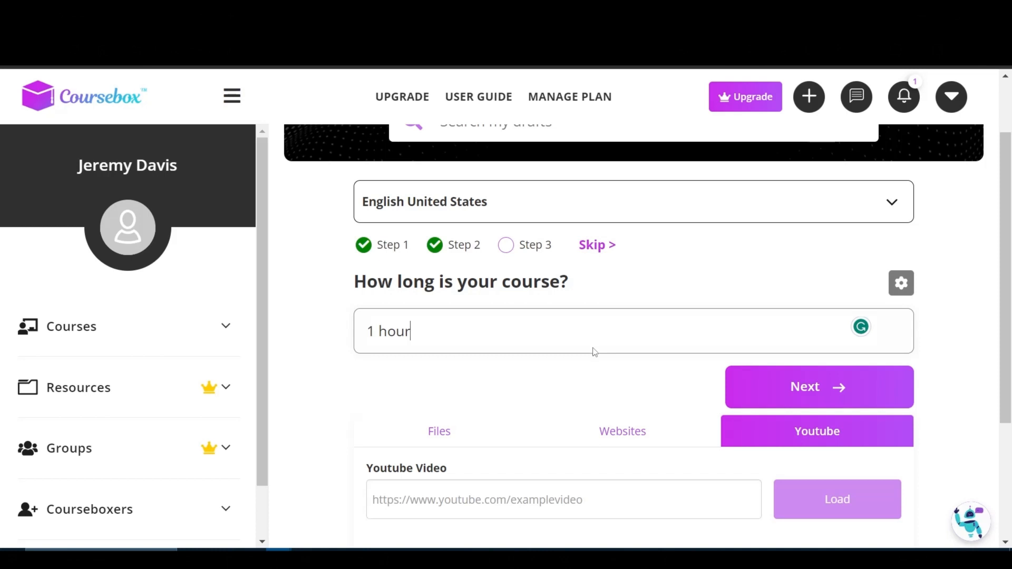
pyautogui.click(806, 391)
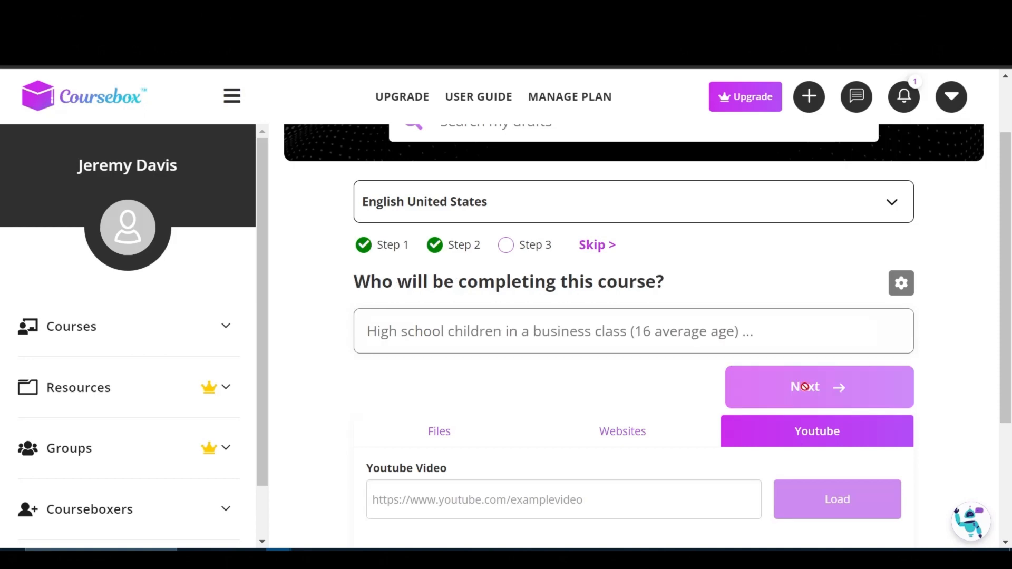
# Enter "New and prospective new users of Coursebox" as the course's audience and submit the answer
pyautogui.click(773, 329)
pyautogui.write('Junior student')
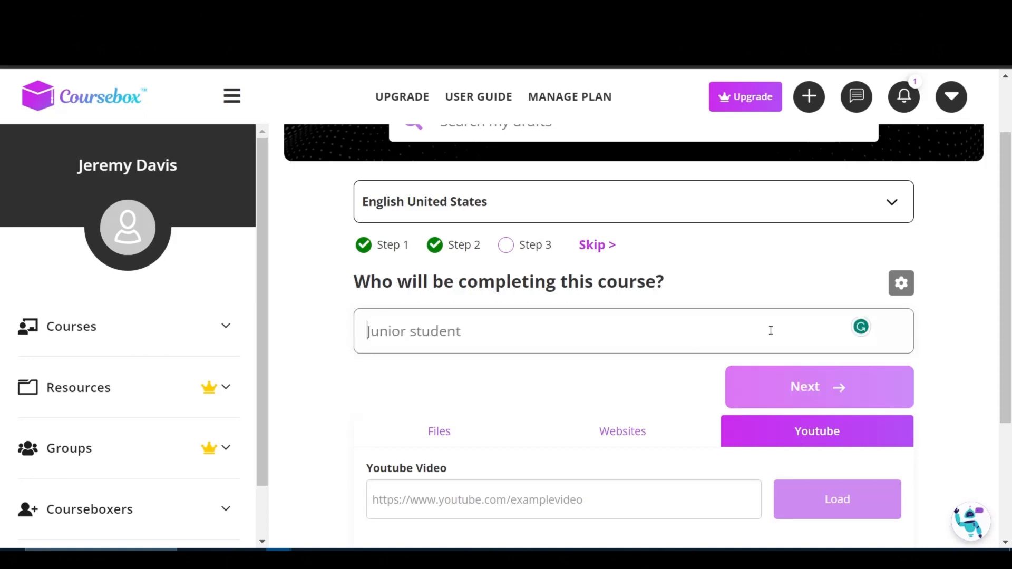
pyautogui.write('Ne')
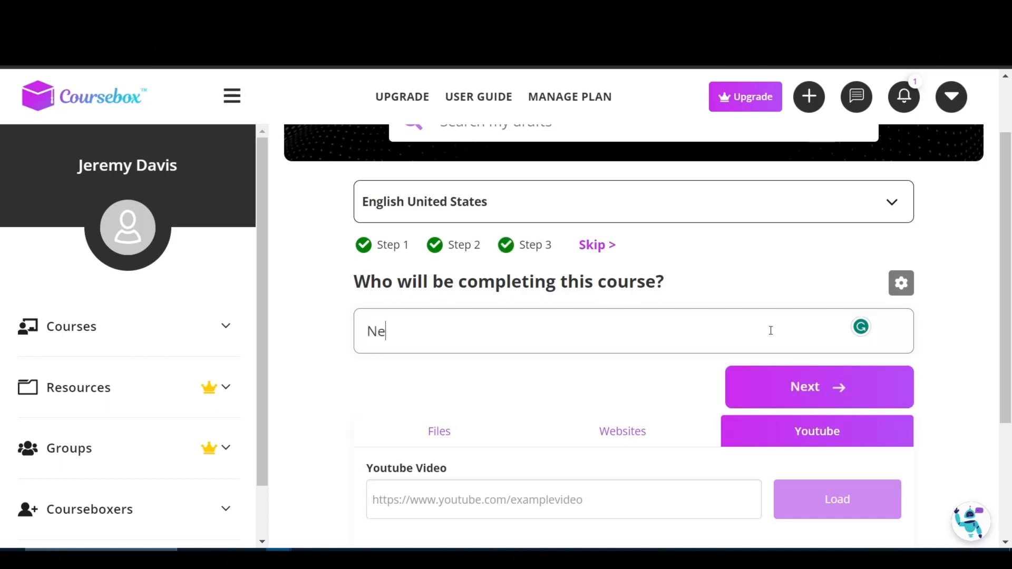
pyautogui.write('w and prospective new ')
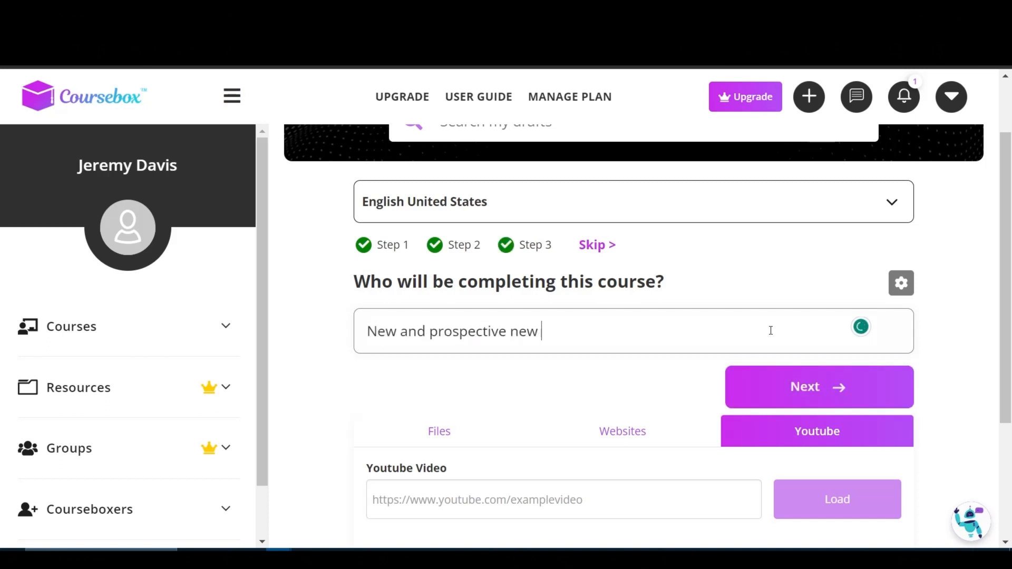
pyautogui.write('users of Coursebox')
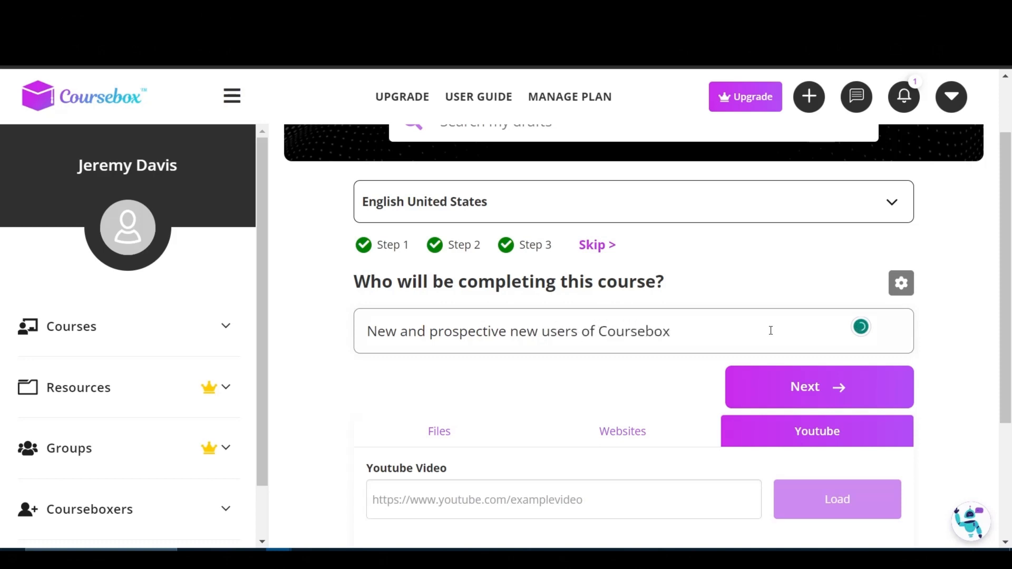
pyautogui.click(822, 386)
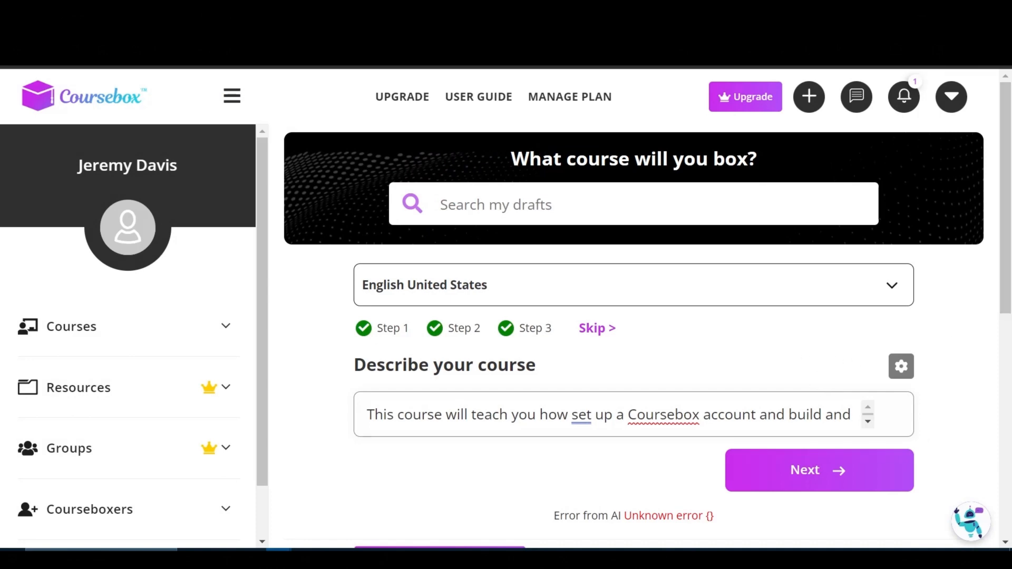
# Resubmit the existing course description, 1 hour length and audience answers to generate the course outline
pyautogui.scroll(-3, 633, 337)
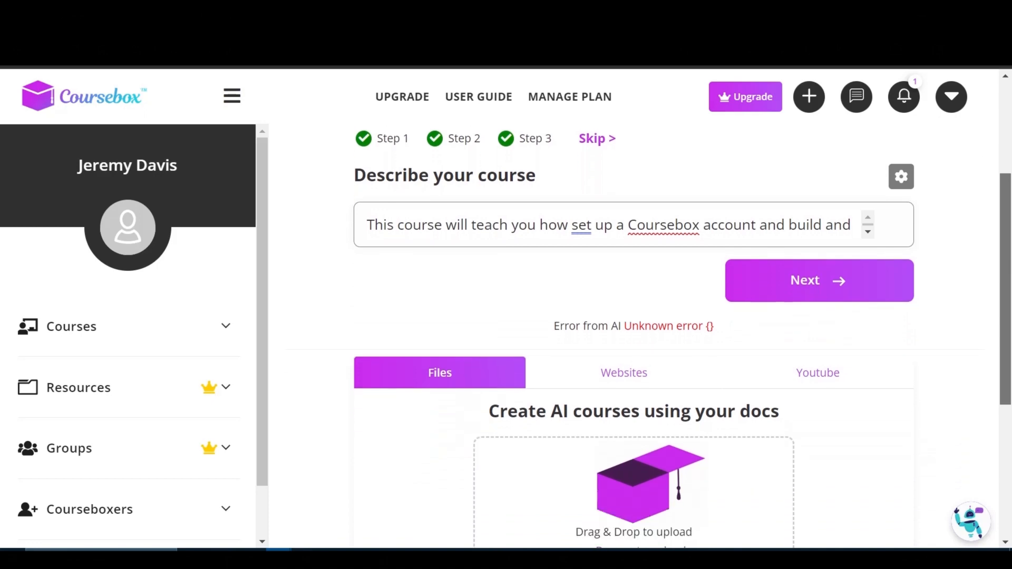
pyautogui.scroll(3, 632, 337)
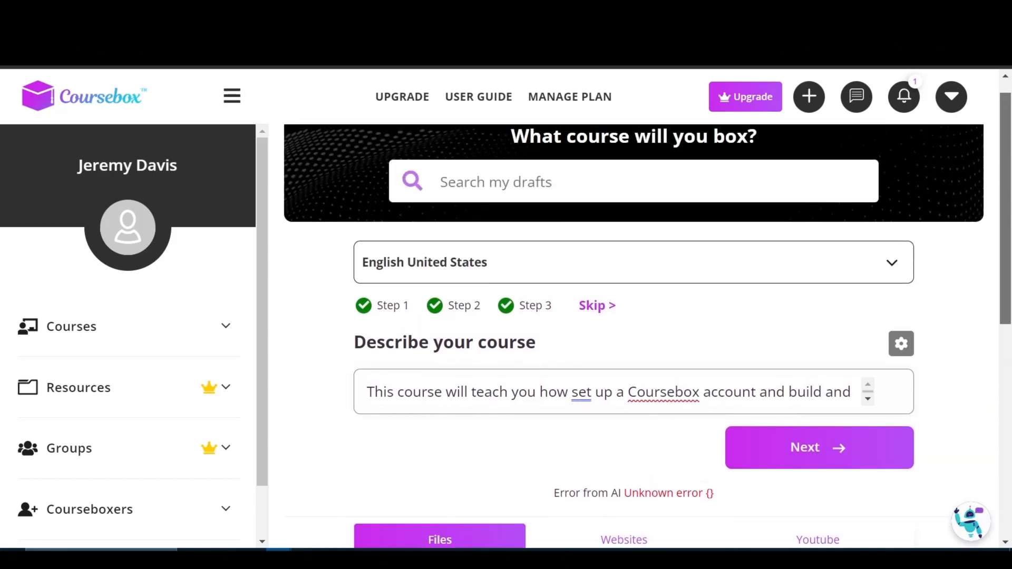
pyautogui.scroll(1, 633, 337)
pyautogui.scroll(-2, 632, 337)
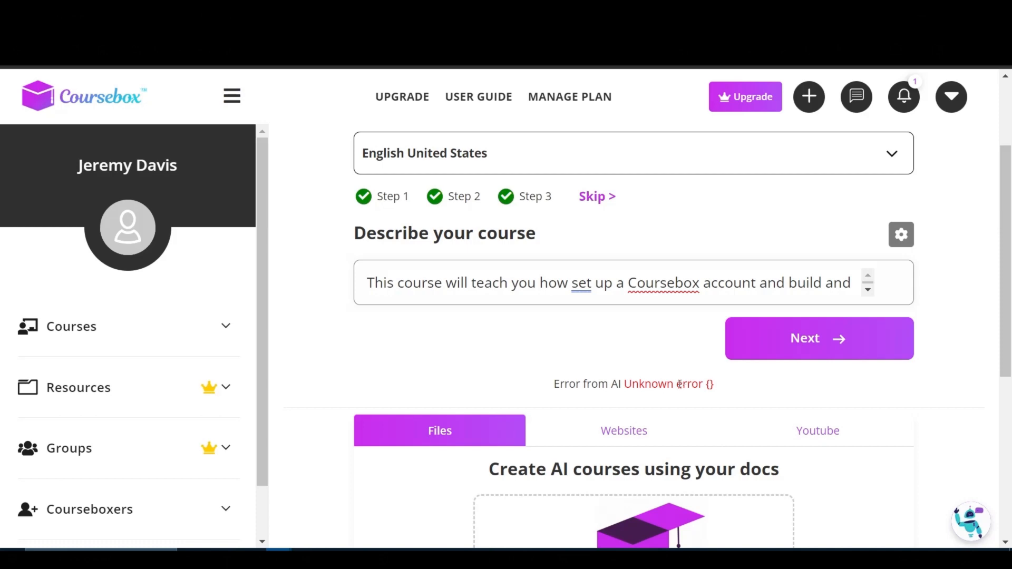
pyautogui.moveTo(554, 383); pyautogui.dragTo(726, 388)
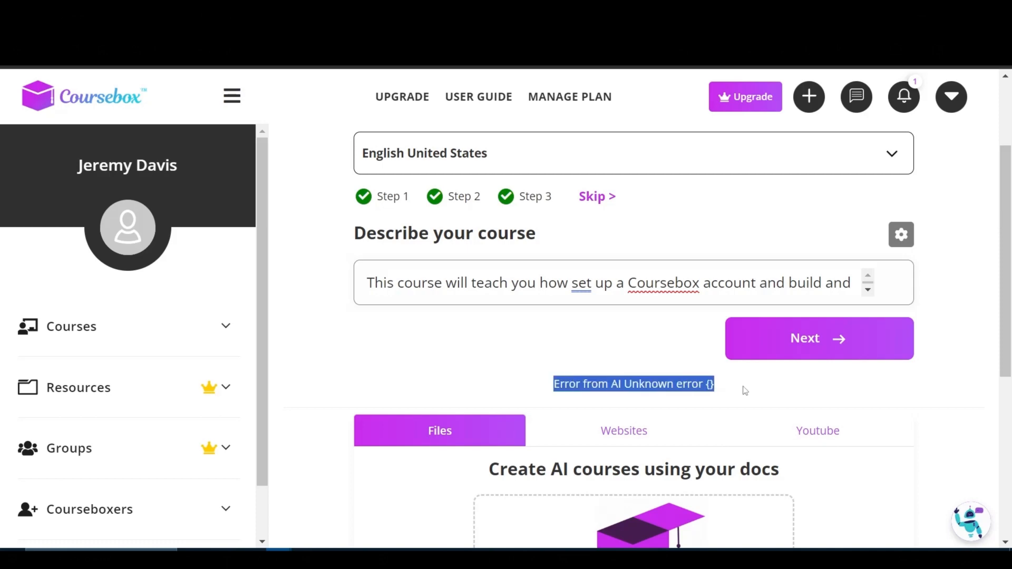
pyautogui.click(745, 390)
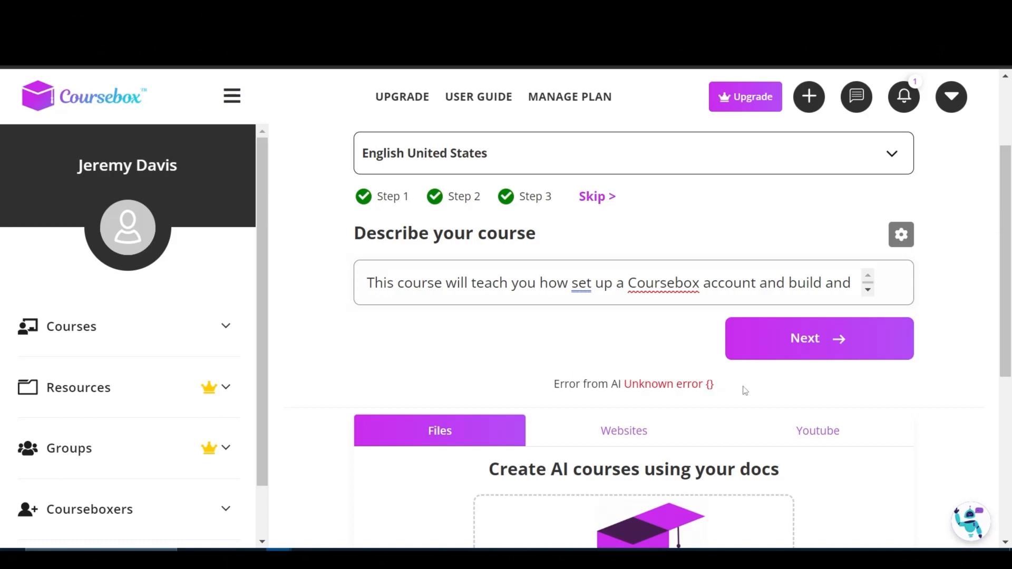
pyautogui.click(829, 346)
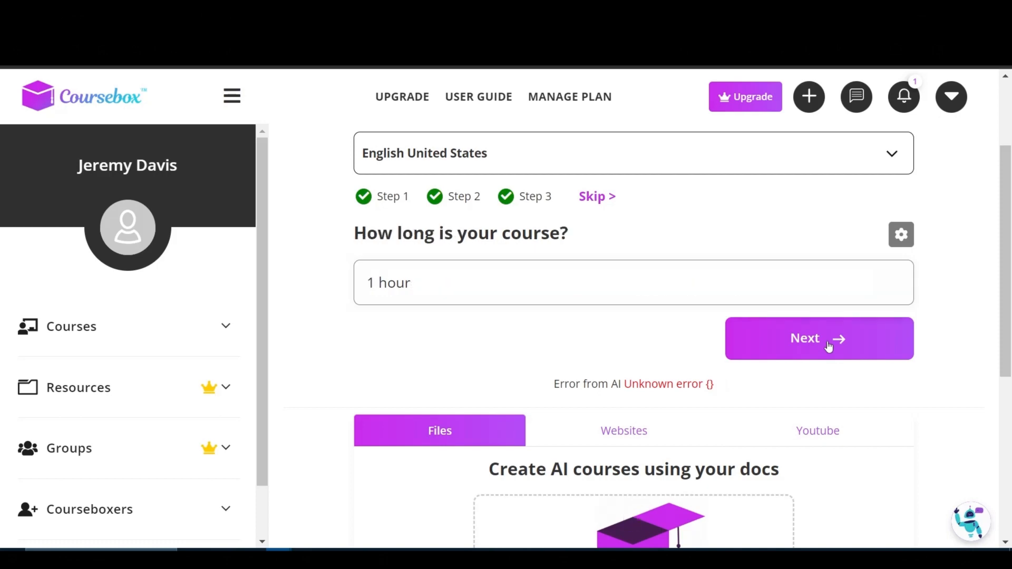
pyautogui.click(829, 346)
pyautogui.click(828, 345)
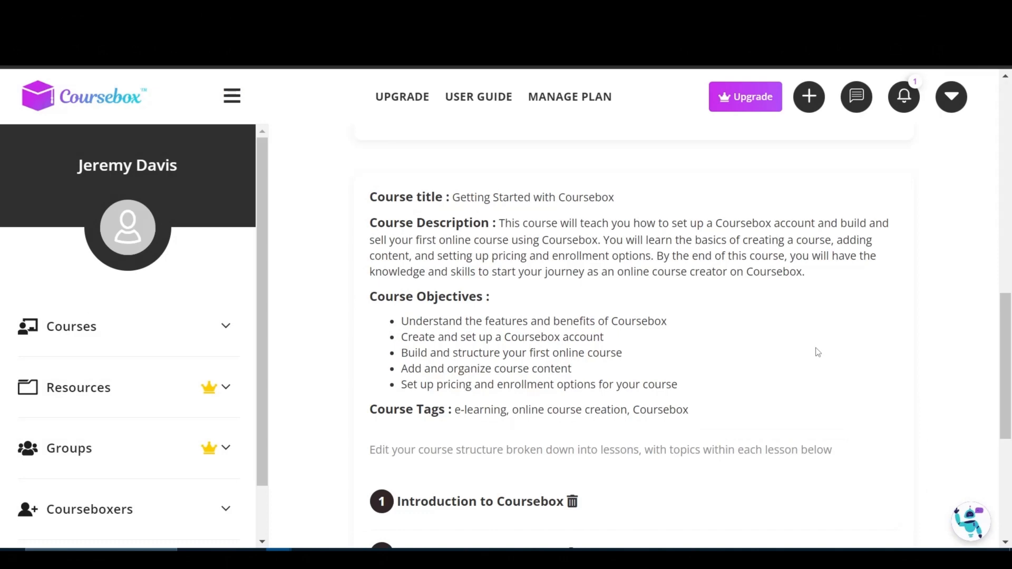
# Review the generated course outline, save it and generate the lessons with content written automatically for all pages
pyautogui.scroll(10, 818, 352)
pyautogui.scroll(-5, 818, 352)
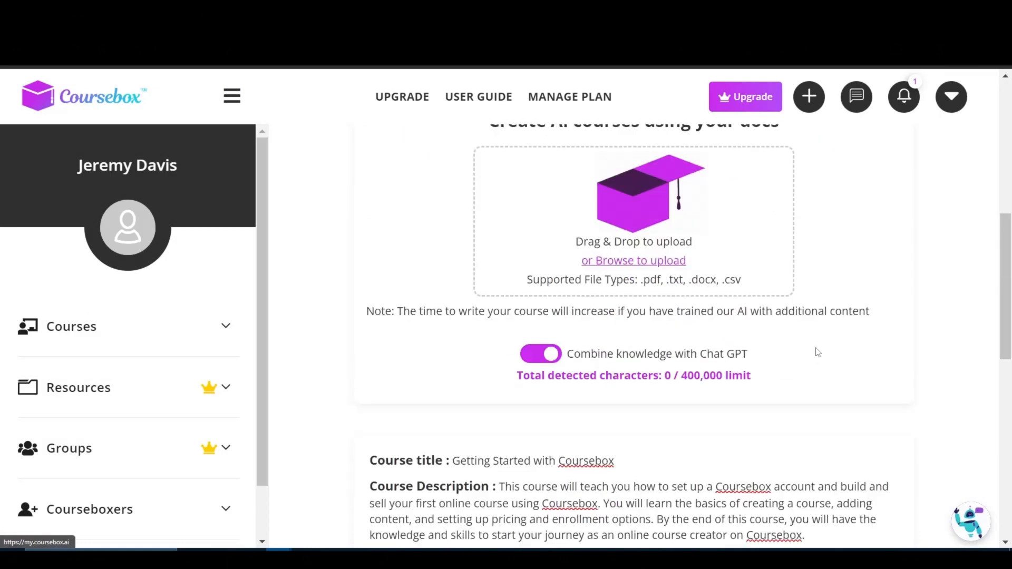
pyautogui.scroll(-5, 818, 352)
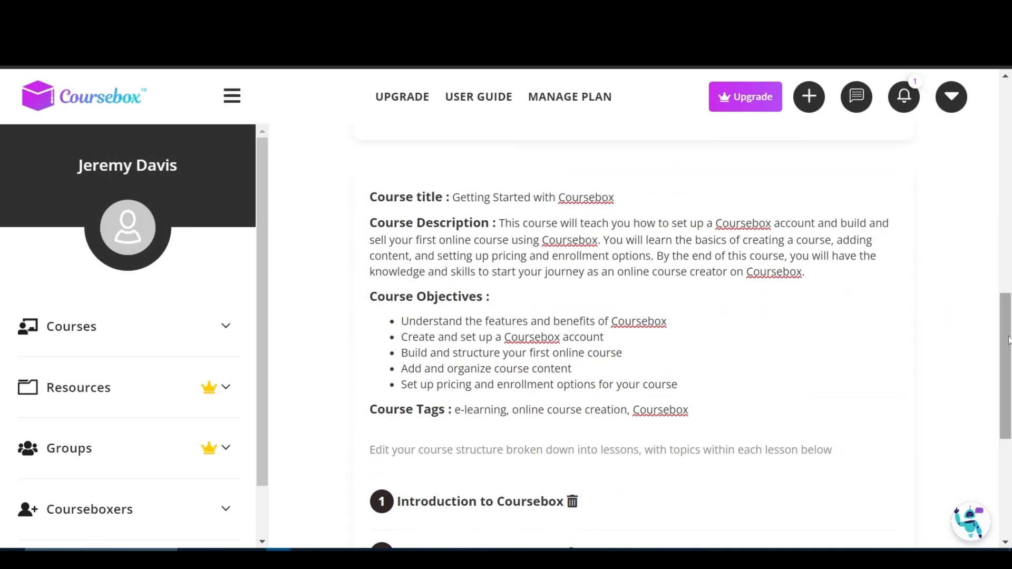
pyautogui.moveTo(1009, 342)
pyautogui.mouseDown()
pyautogui.moveTo(1009, 281)
pyautogui.moveTo(1009, 341)
pyautogui.mouseUp()
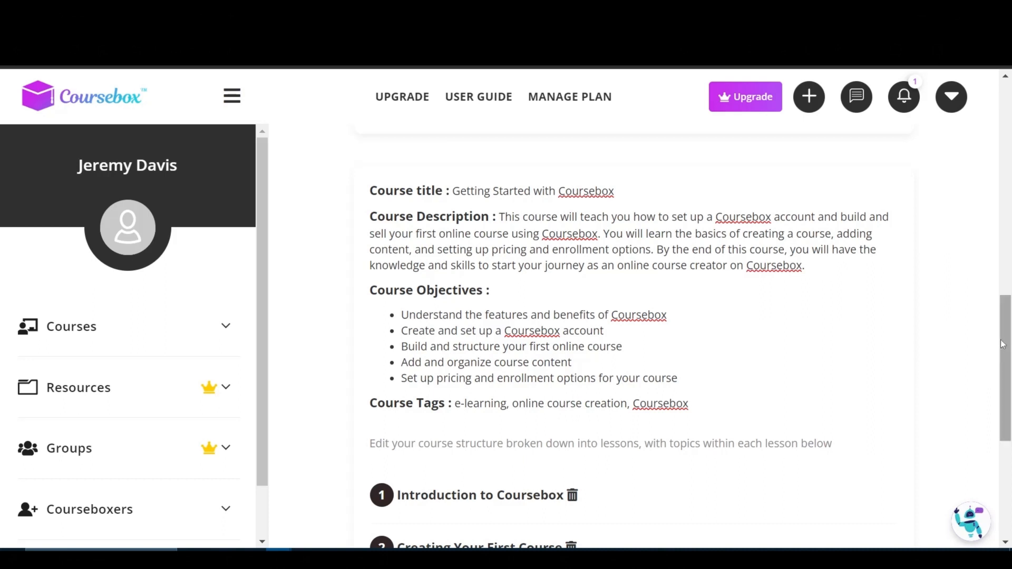
pyautogui.moveTo(1000, 348); pyautogui.dragTo(1004, 413)
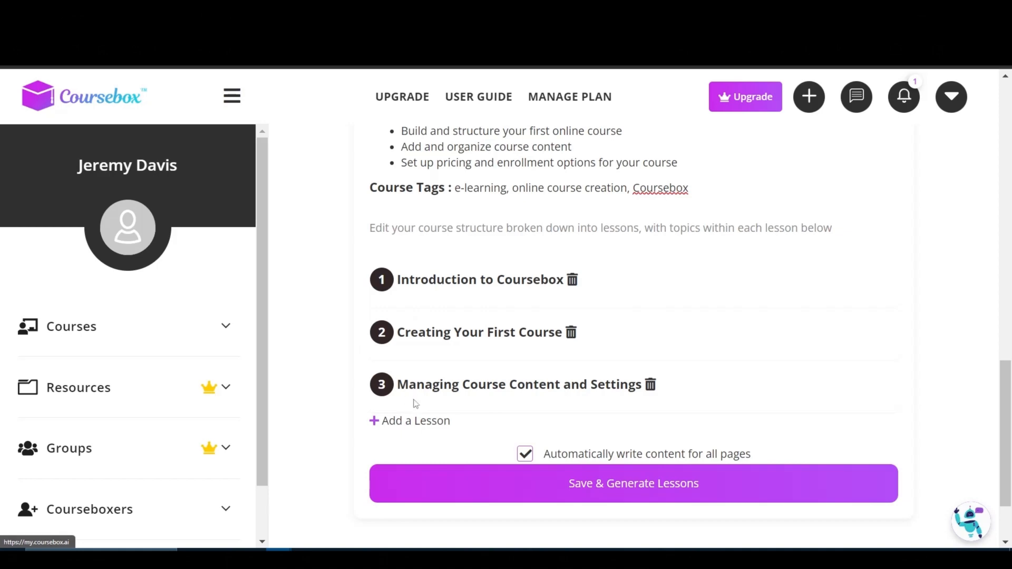
pyautogui.click(608, 497)
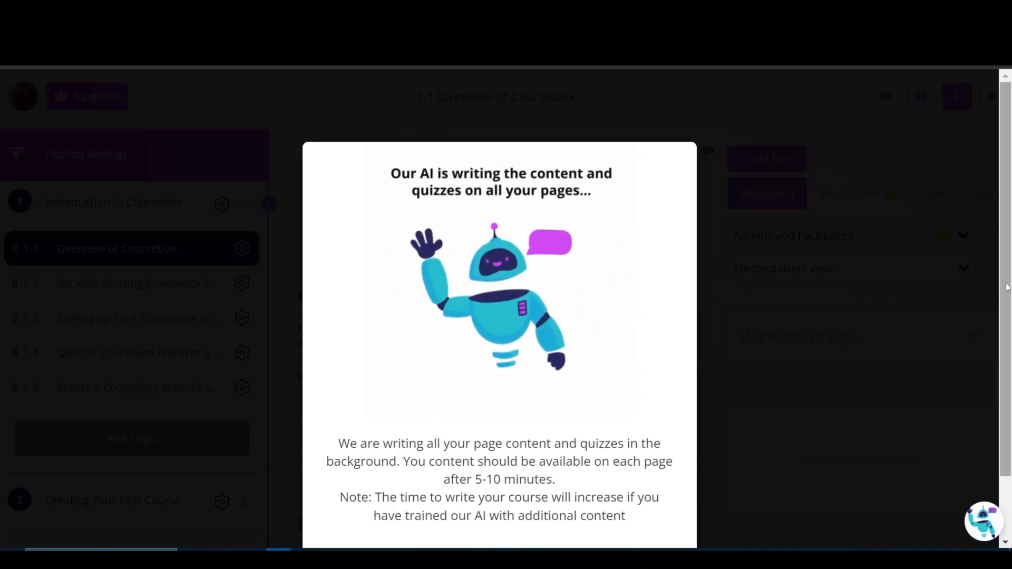
pyautogui.scroll(-1, 524, 141)
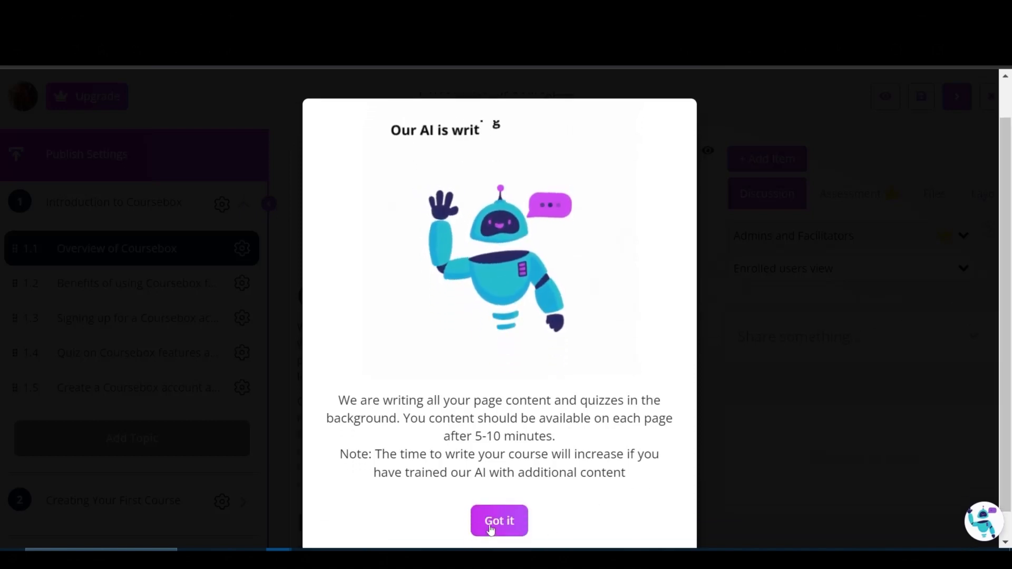
pyautogui.click(491, 528)
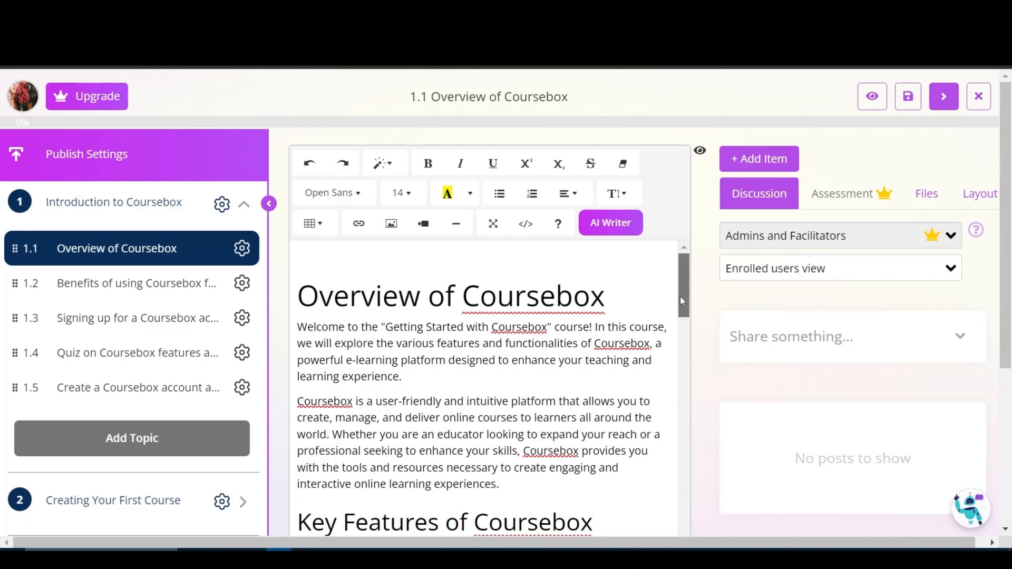
# Read through the AI-written content of the 1.1 Overview of Coursebox page from beginning to end
pyautogui.moveTo(680, 296); pyautogui.dragTo(685, 308)
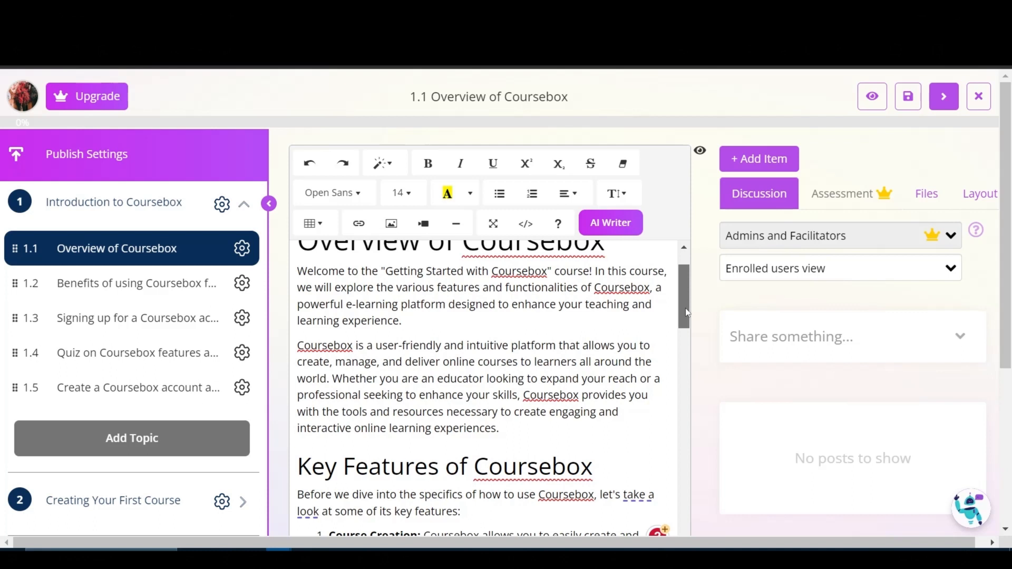
pyautogui.scroll(-3, 685, 307)
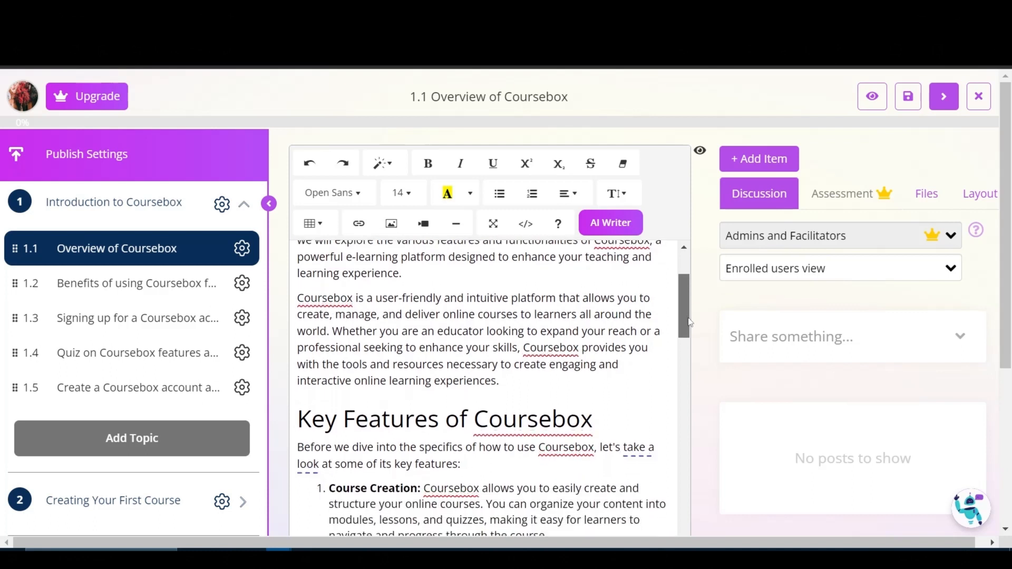
pyautogui.moveTo(690, 323); pyautogui.dragTo(689, 327)
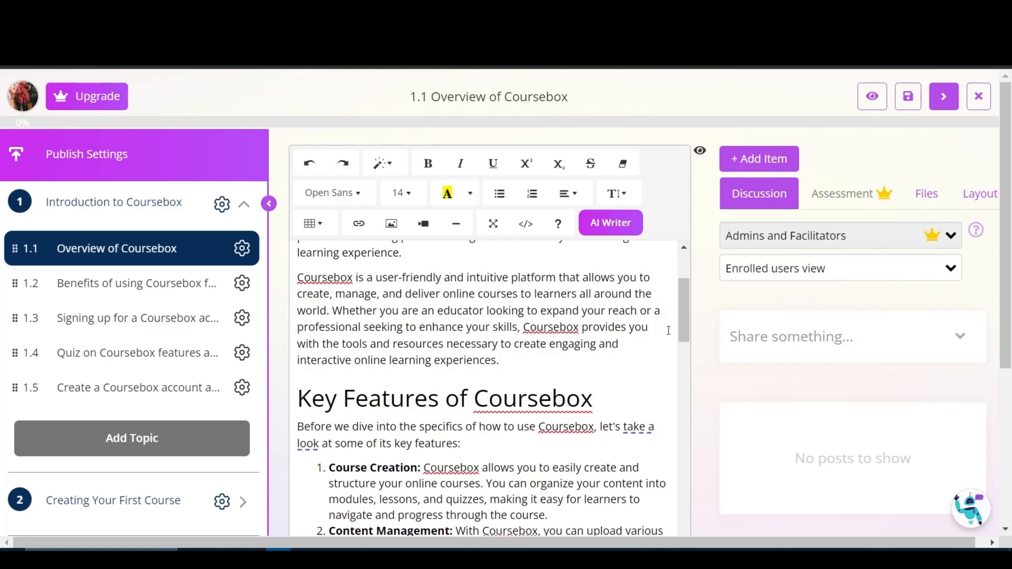
pyautogui.scroll(1, 687, 321)
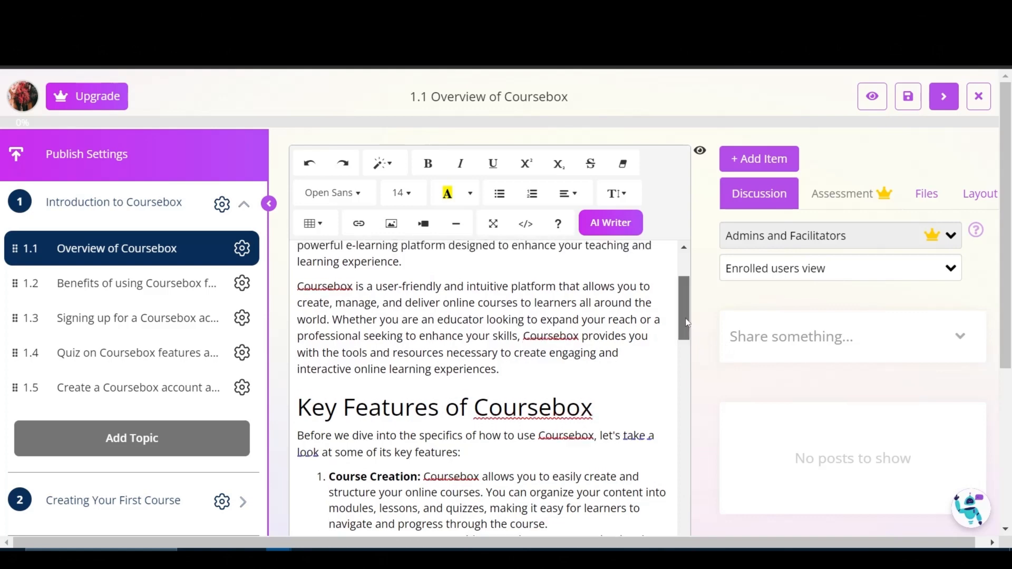
pyautogui.moveTo(686, 322); pyautogui.dragTo(747, 522)
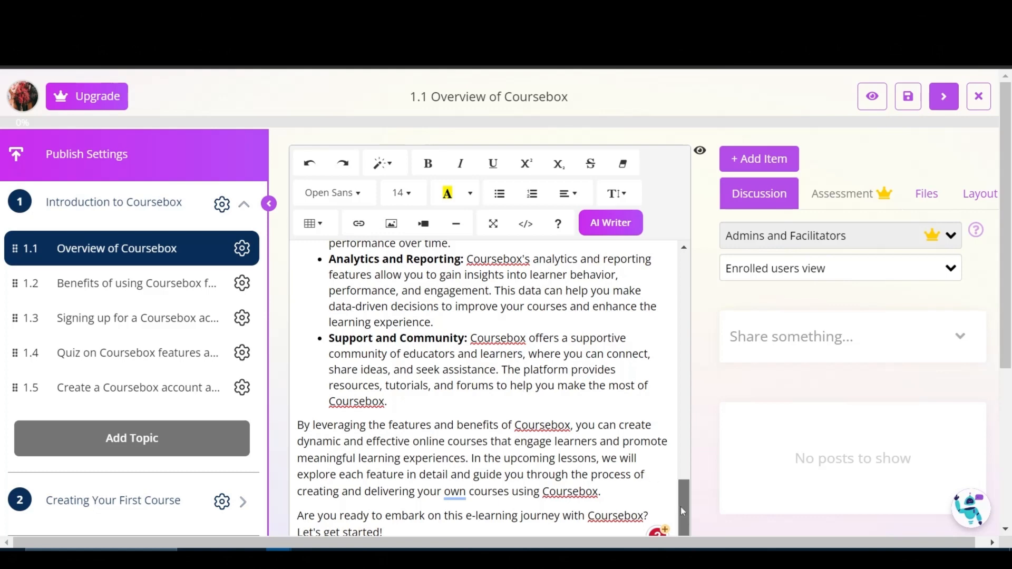
pyautogui.moveTo(681, 508); pyautogui.dragTo(683, 427)
pyautogui.scroll(-1, 683, 427)
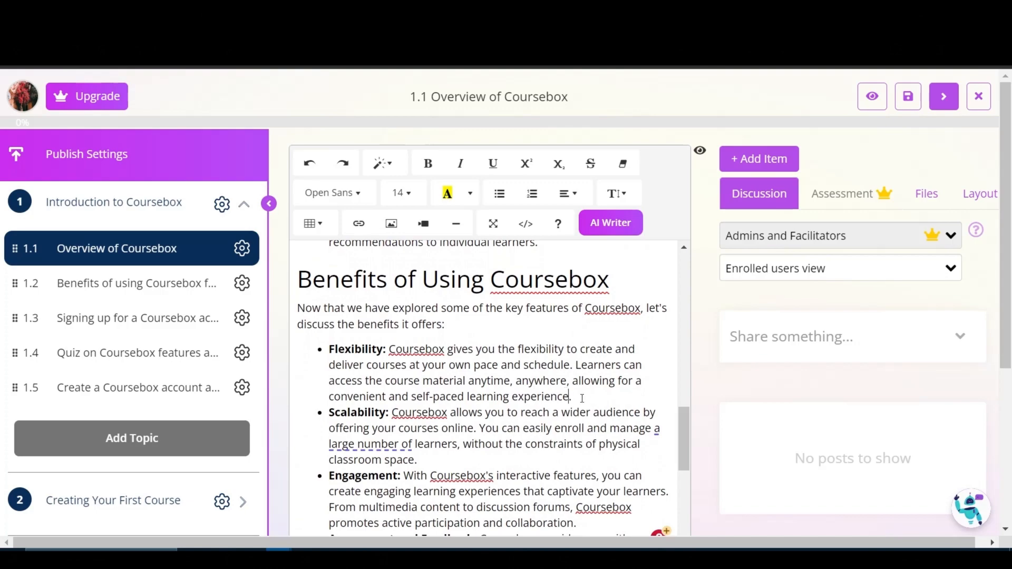
pyautogui.moveTo(678, 426); pyautogui.dragTo(684, 266)
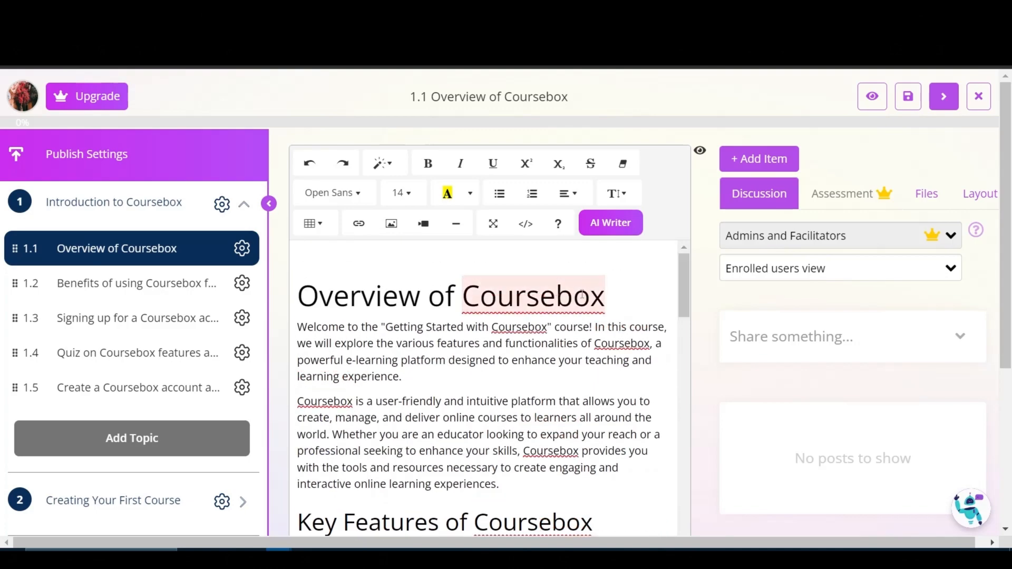
# Inspect the "Overview of Coursebox" heading's formatting and the page's HTML source, and return to the normal editor view
pyautogui.moveTo(298, 295); pyautogui.dragTo(614, 288)
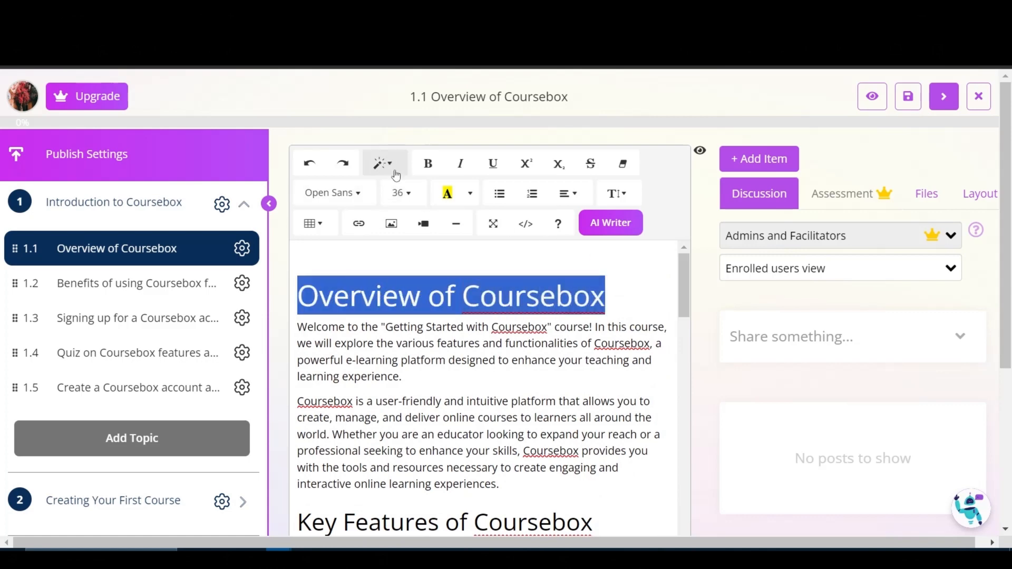
pyautogui.click(615, 285)
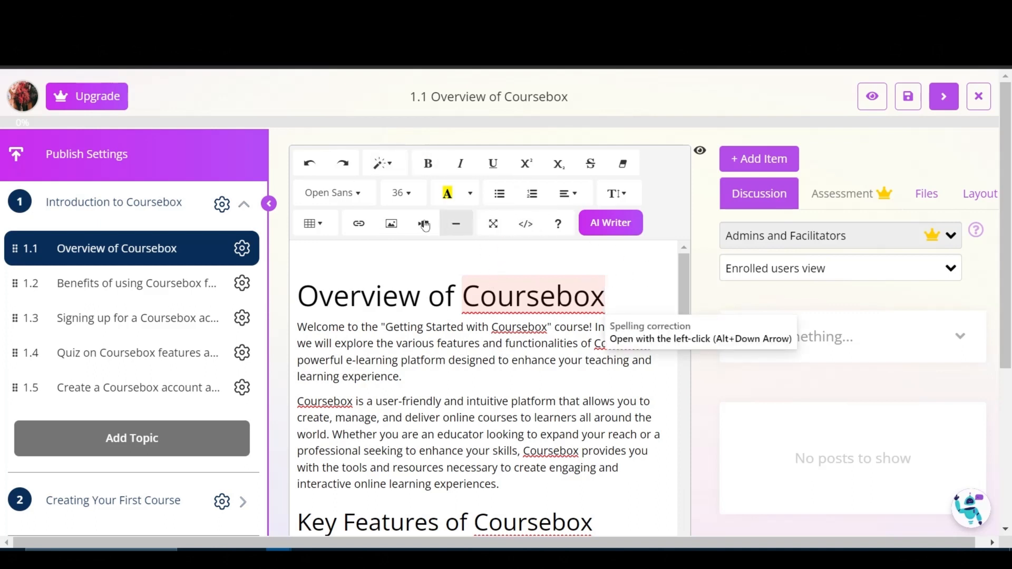
pyautogui.click(519, 230)
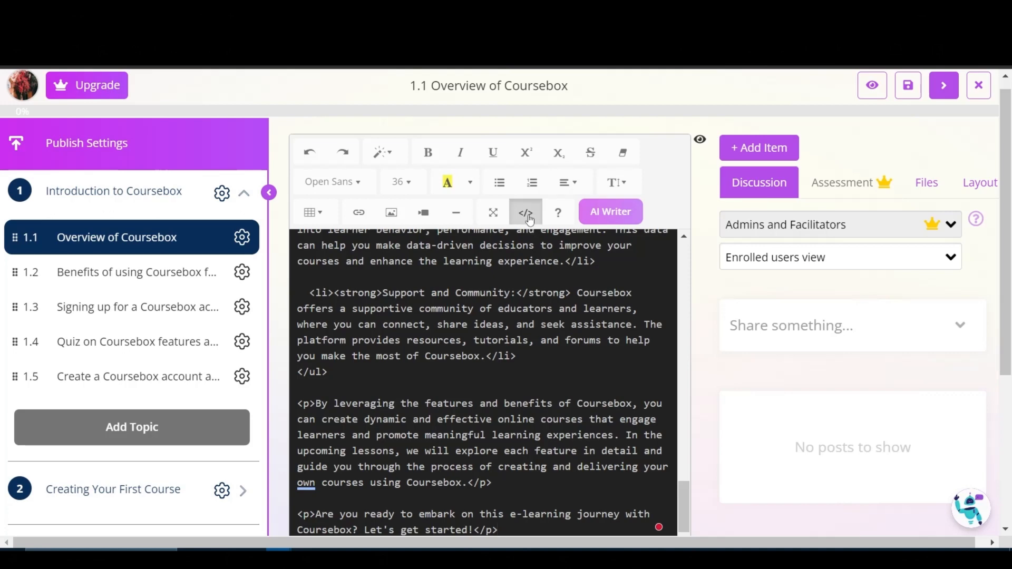
pyautogui.click(530, 221)
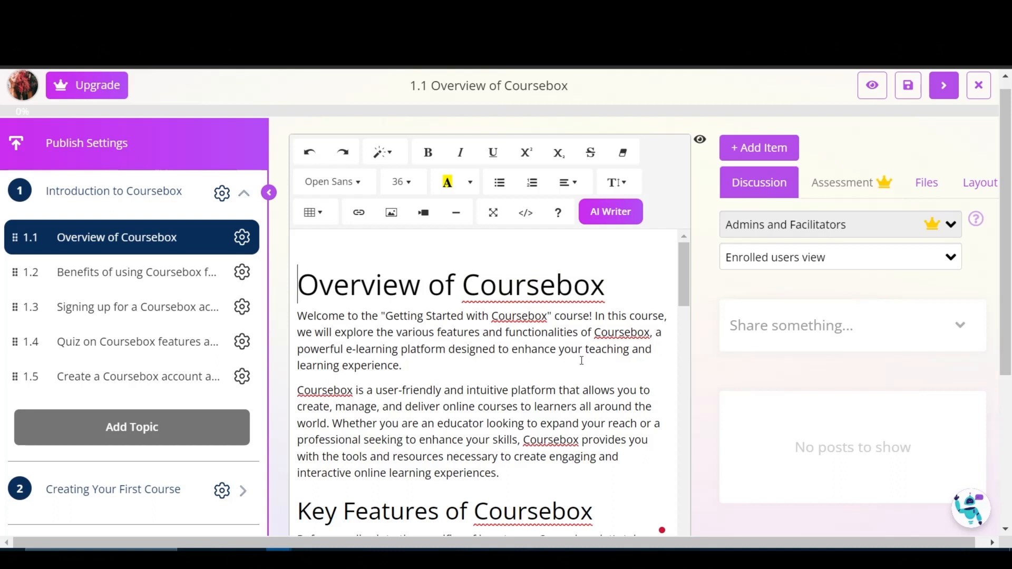
# Examine the Overview of Coursebox page's file options and post actions, and open its layout settings
pyautogui.click(927, 182)
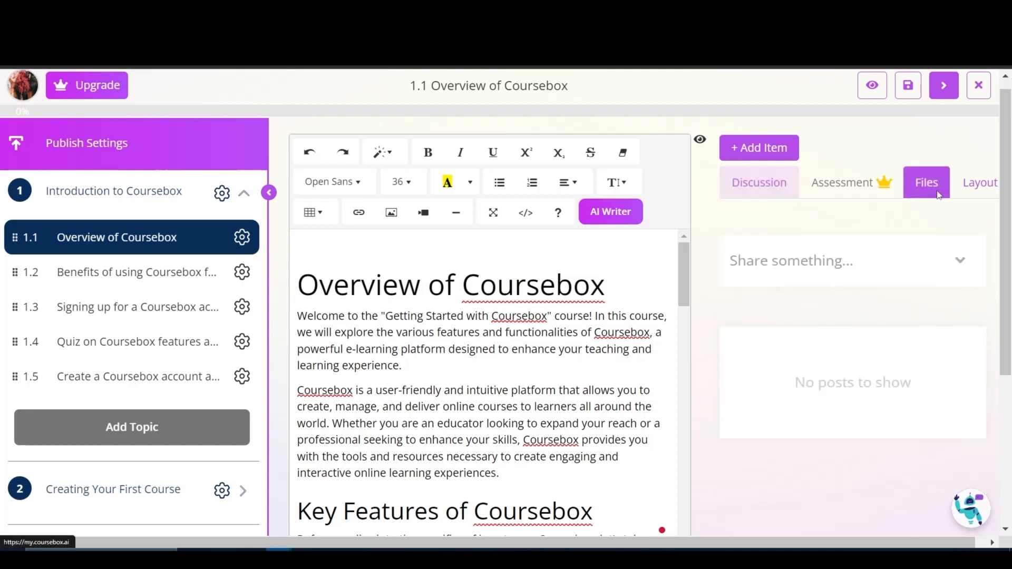
pyautogui.click(960, 262)
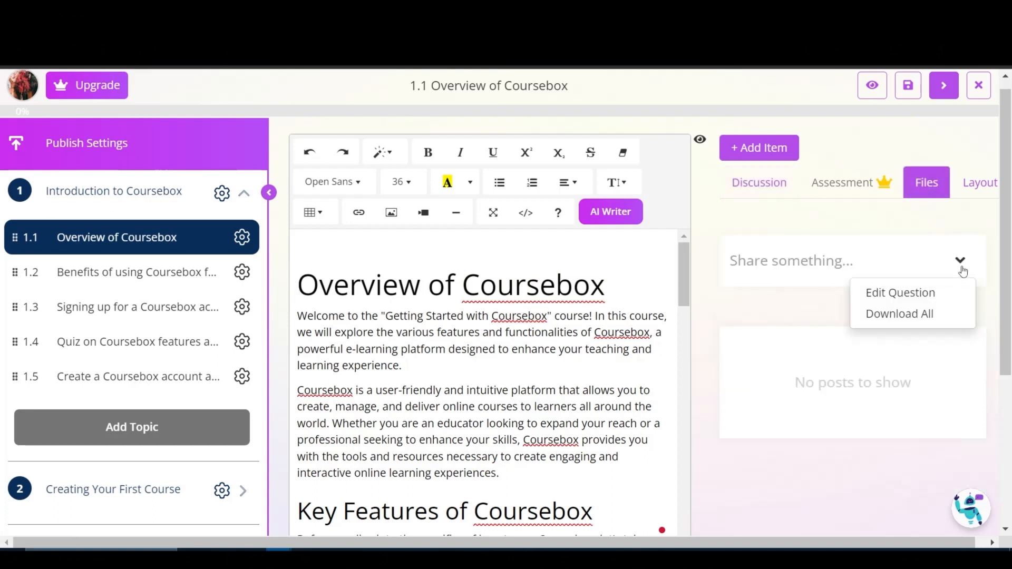
pyautogui.click(812, 228)
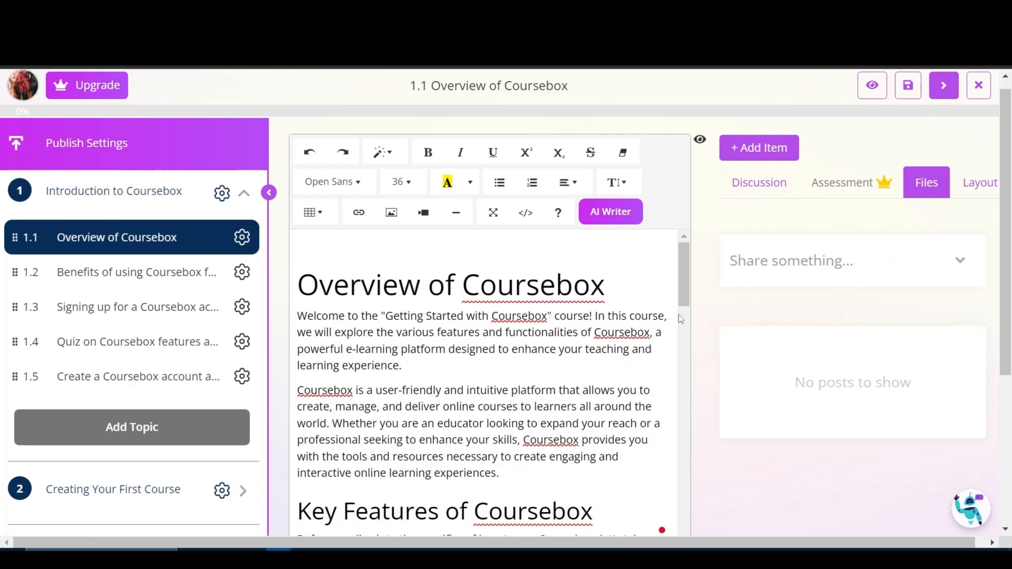
pyautogui.moveTo(682, 285); pyautogui.dragTo(693, 336)
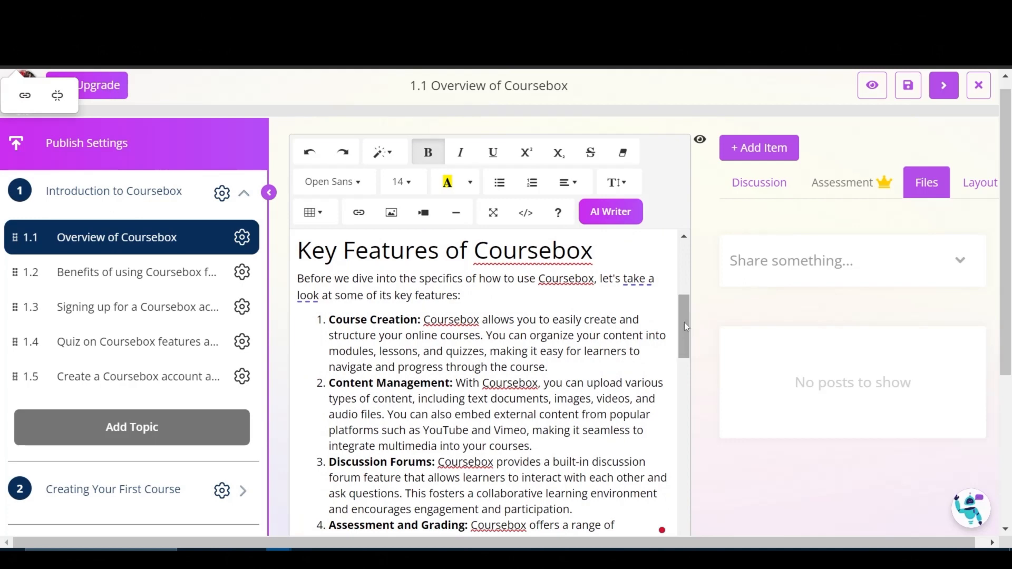
pyautogui.click(963, 183)
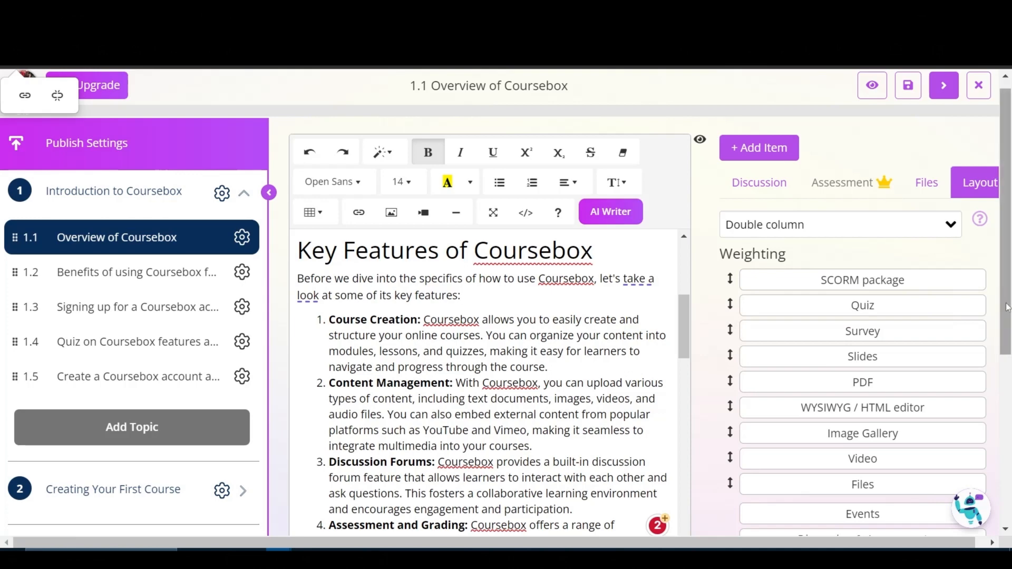
# Open the 1.2 page on the benefits of using Coursebox and skim its AI-written content, returning to its beginning
pyautogui.scroll(-1, 963, 183)
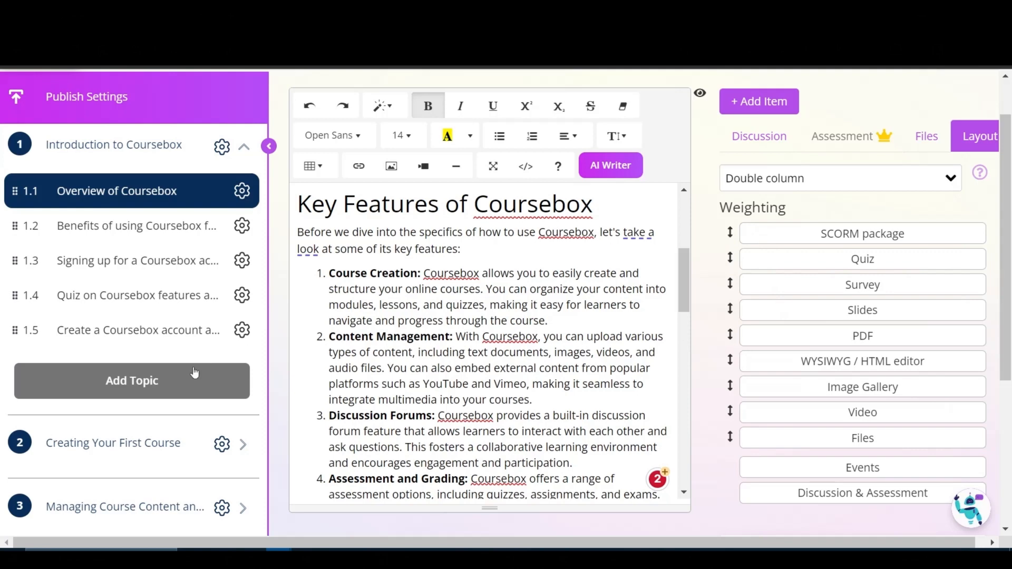
pyautogui.click(147, 230)
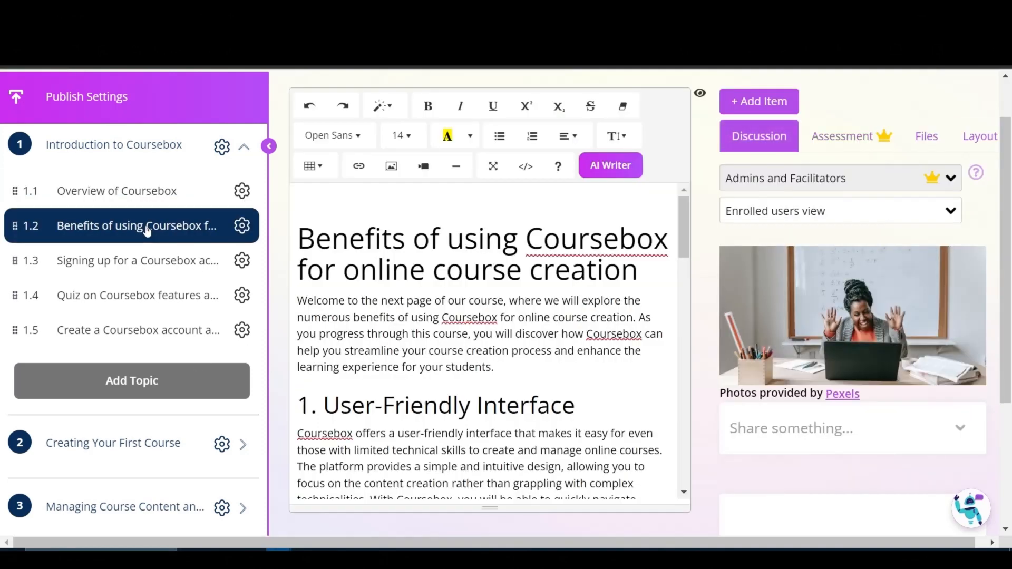
pyautogui.moveTo(685, 235); pyautogui.dragTo(716, 395)
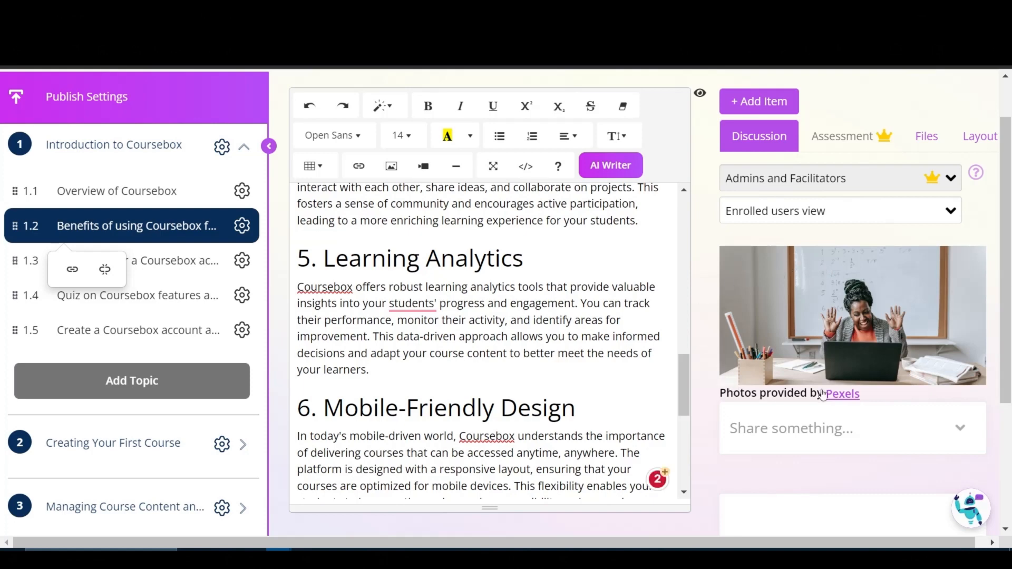
pyautogui.moveTo(1006, 364); pyautogui.dragTo(1007, 335)
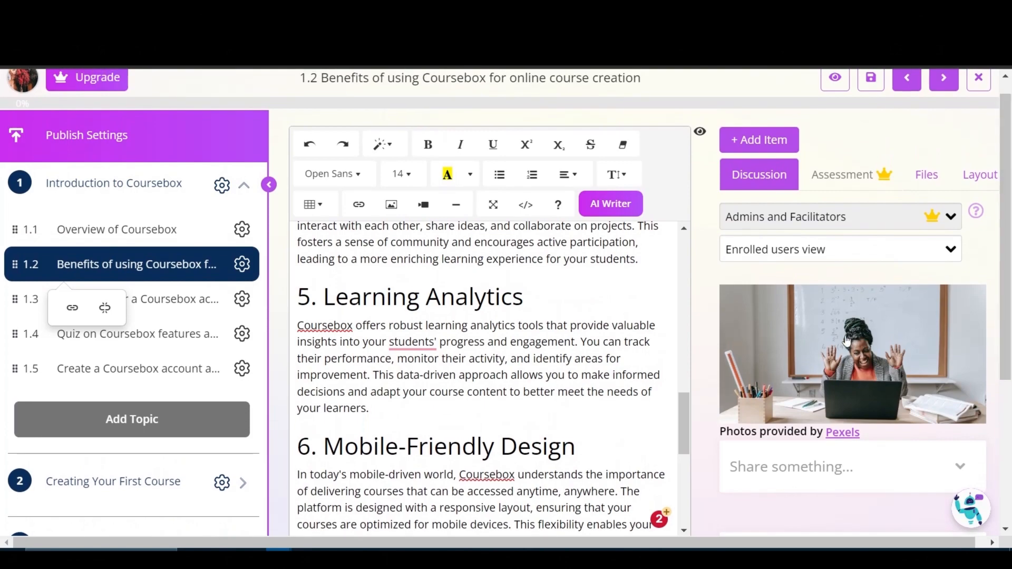
pyautogui.moveTo(684, 412); pyautogui.dragTo(671, 244)
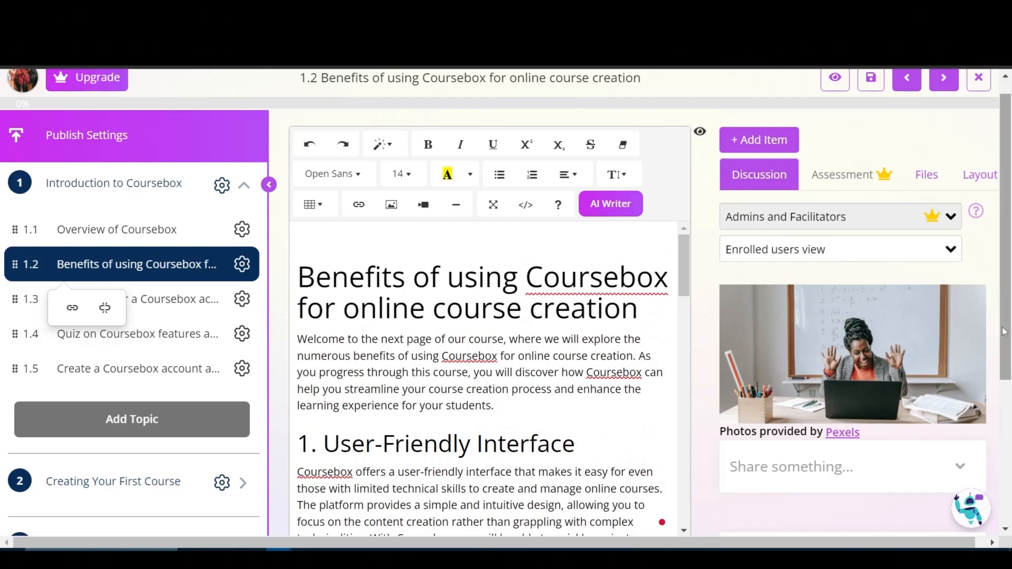
# Open the 1.3 Signing up for a Coursebox account page and read its content through to the conclusion
pyautogui.click(157, 305)
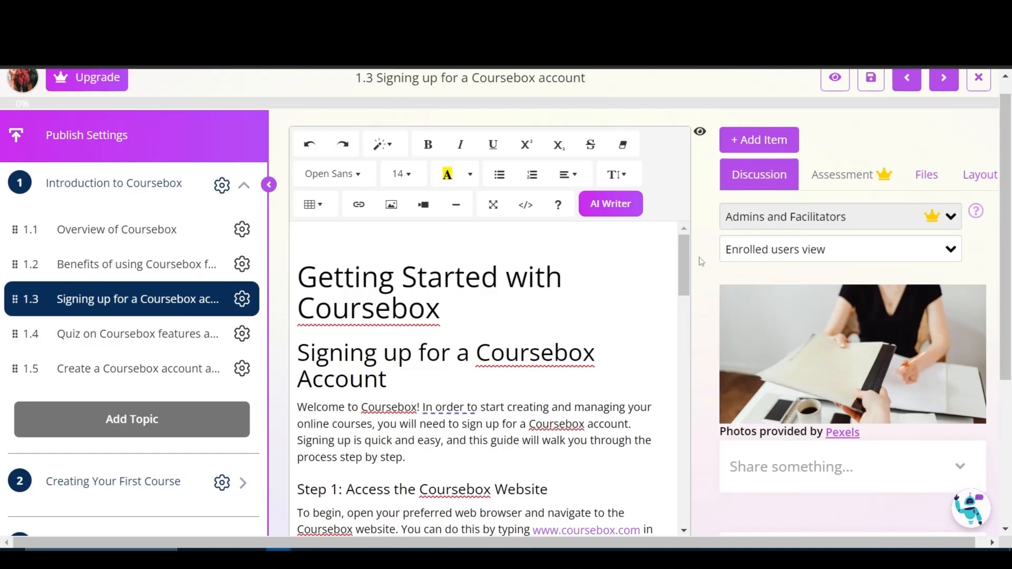
pyautogui.scroll(-4, 701, 283)
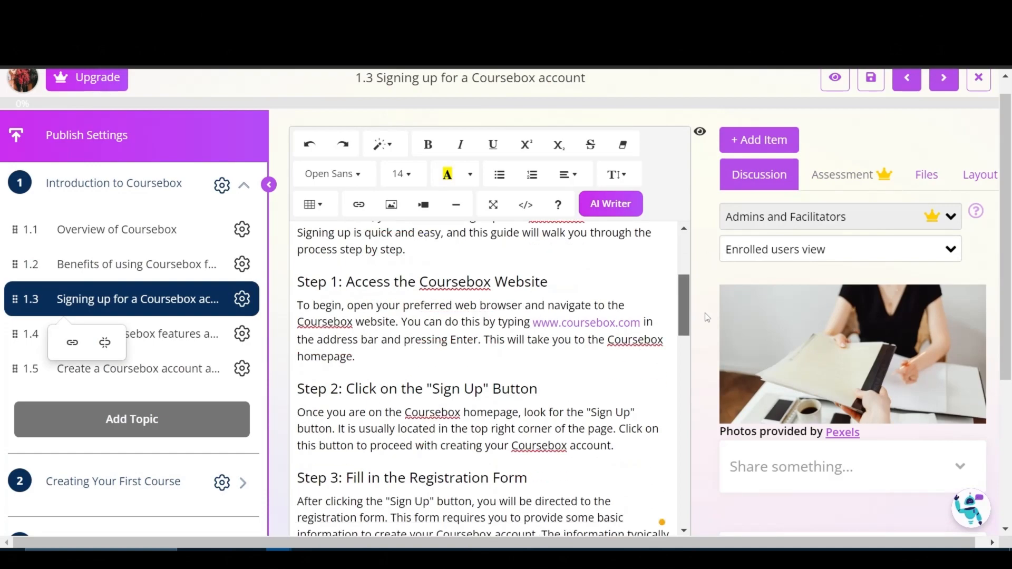
pyautogui.scroll(-2, 711, 327)
pyautogui.scroll(-10, 714, 340)
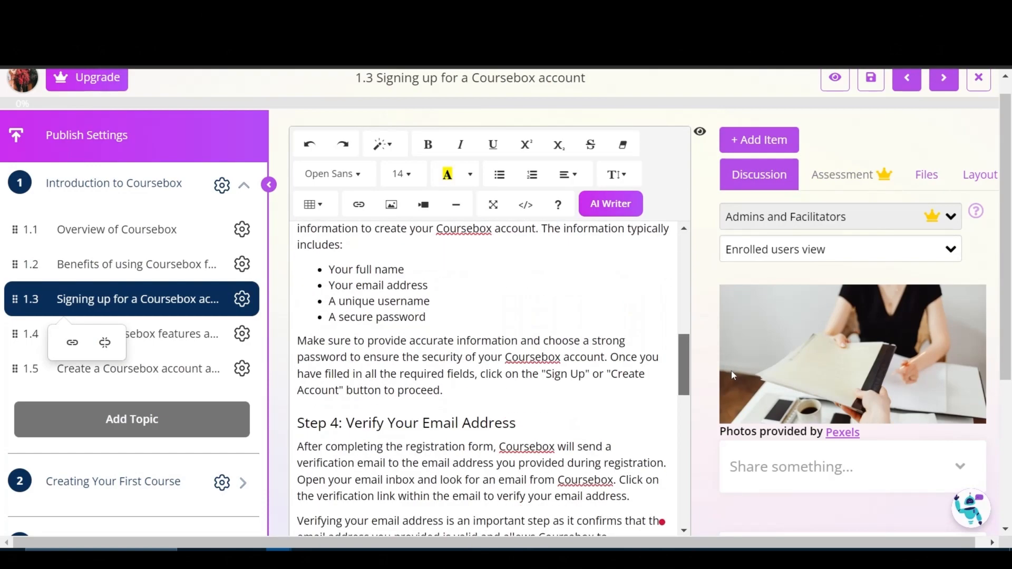
pyautogui.scroll(-5, 416, 414)
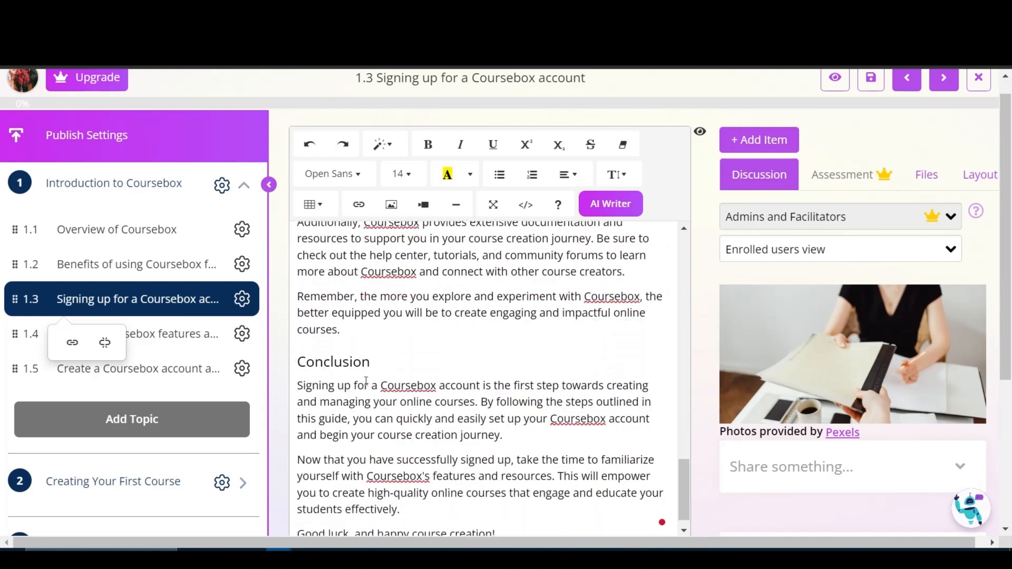
pyautogui.scroll(-1, 517, 357)
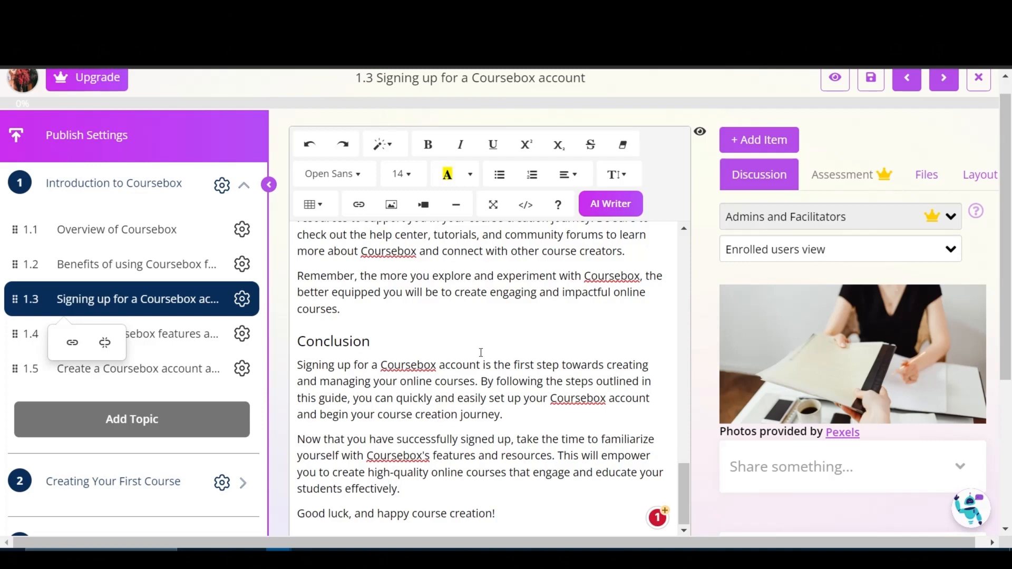
# Open the 1.4 Quiz on Coursebox features and benefits and examine its settings and the answers to questions 1 to 3
pyautogui.click(171, 351)
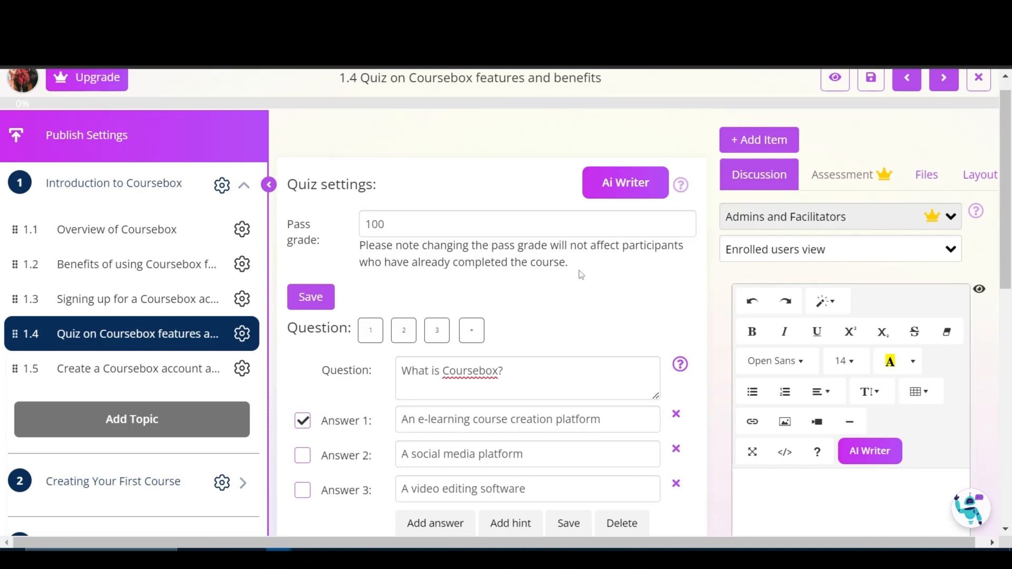
pyautogui.scroll(-5, 580, 274)
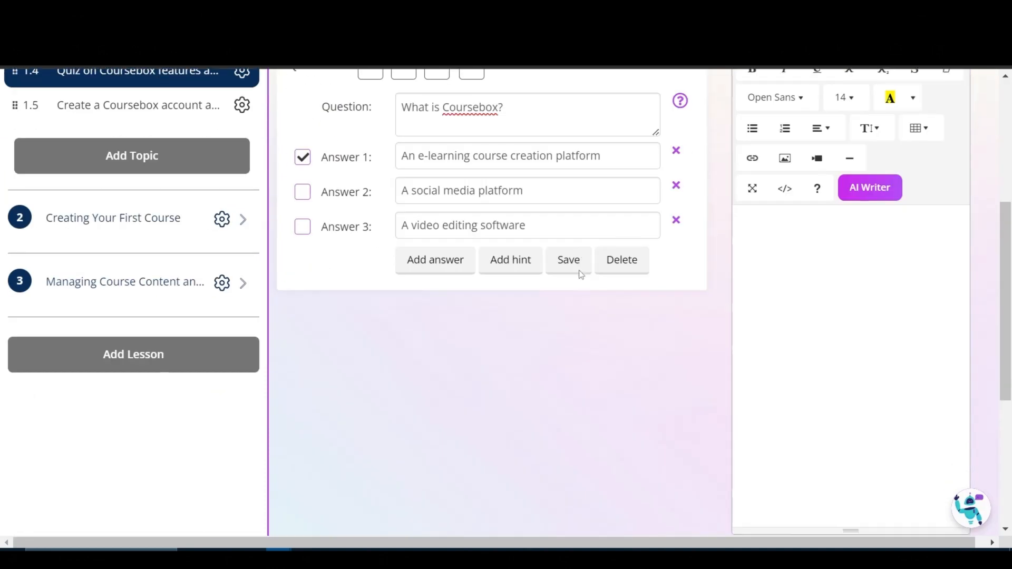
pyautogui.scroll(5, 579, 270)
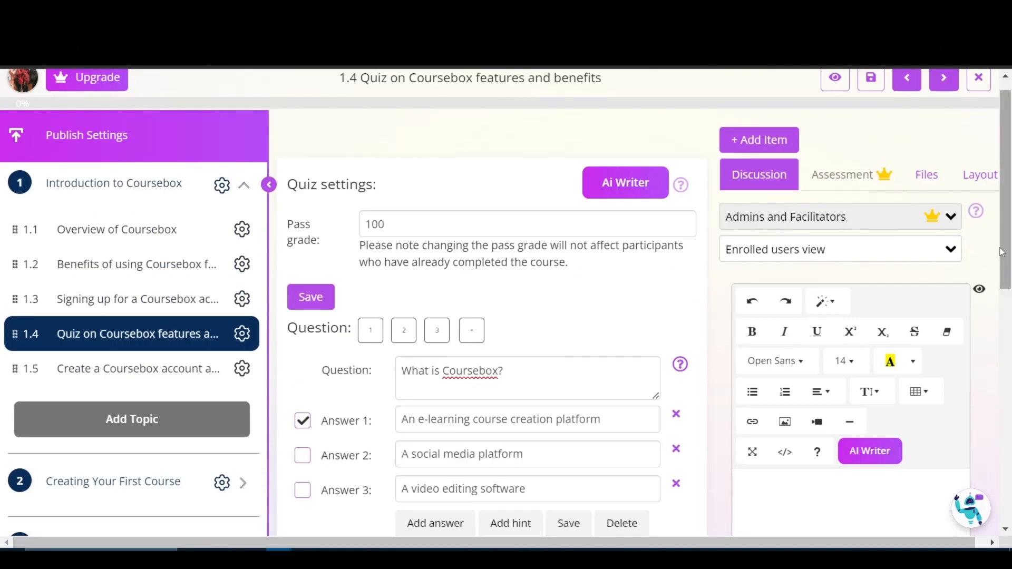
pyautogui.moveTo(1005, 252)
pyautogui.mouseDown()
pyautogui.moveTo(1005, 279)
pyautogui.moveTo(1005, 262)
pyautogui.mouseUp()
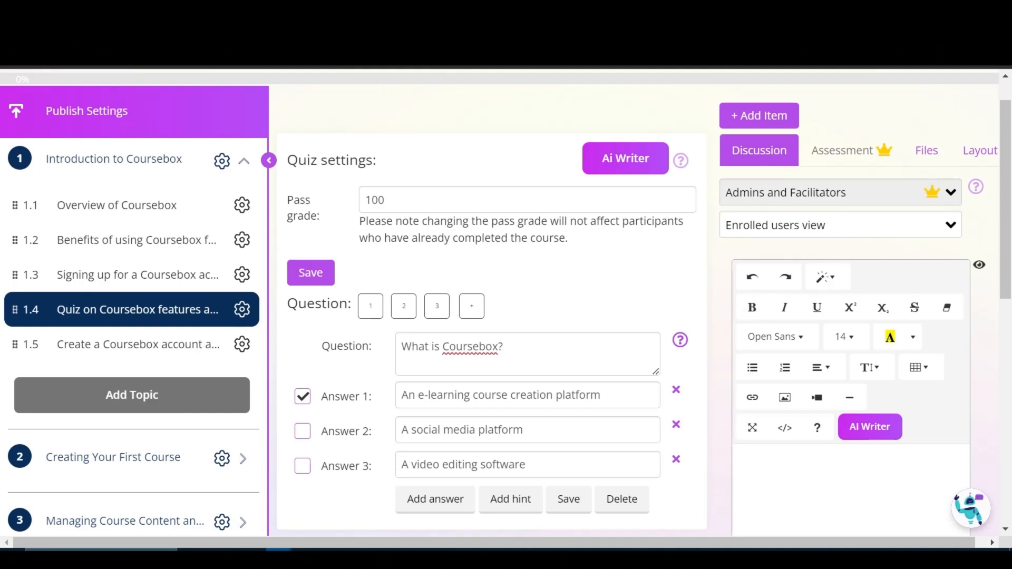
pyautogui.moveTo(1010, 277); pyautogui.dragTo(1011, 288)
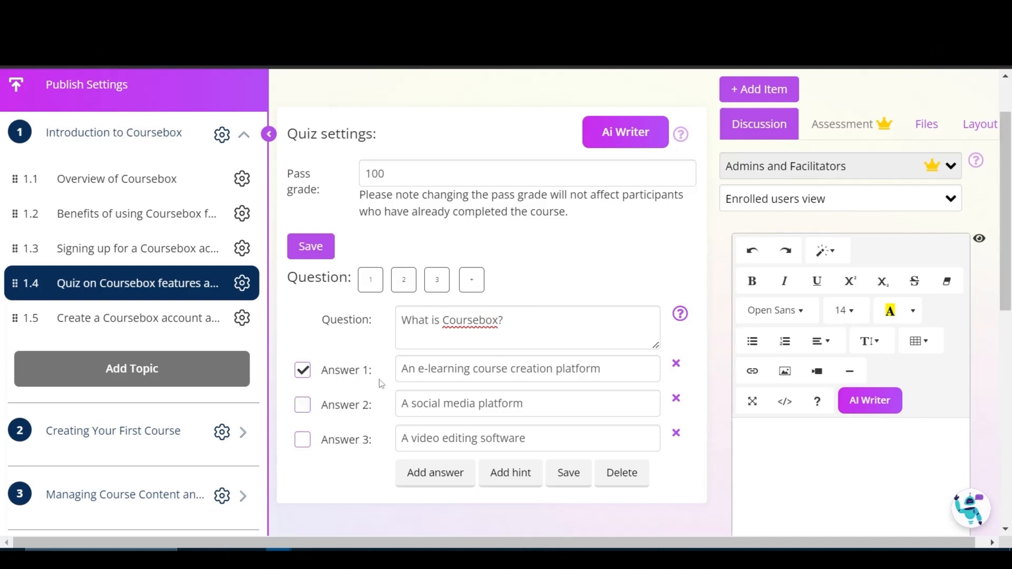
pyautogui.click(404, 292)
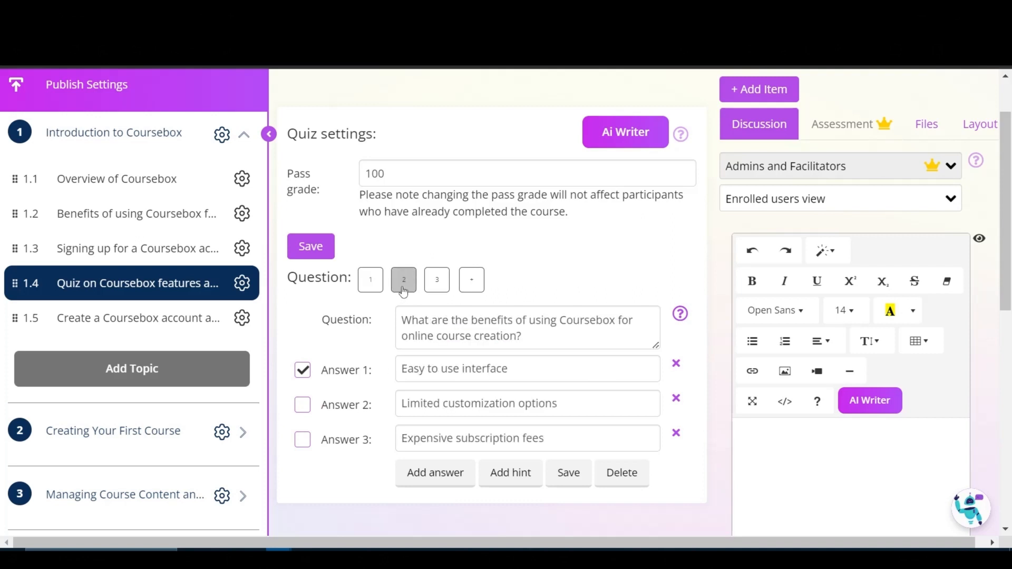
pyautogui.click(437, 284)
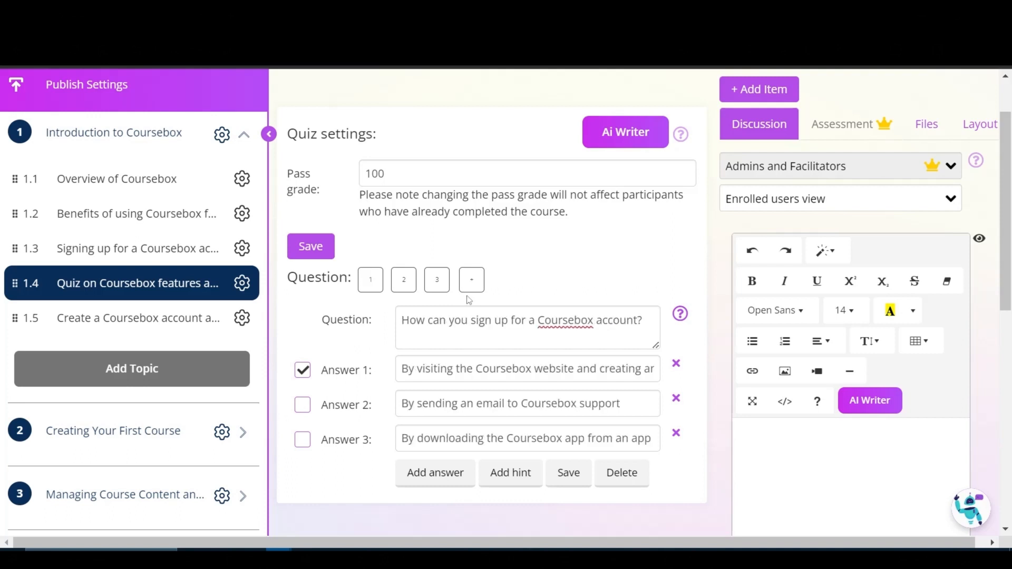
# Open the 1.5 assignment on creating a Coursebox account and read its instructions and submission guidelines to the end
pyautogui.click(145, 327)
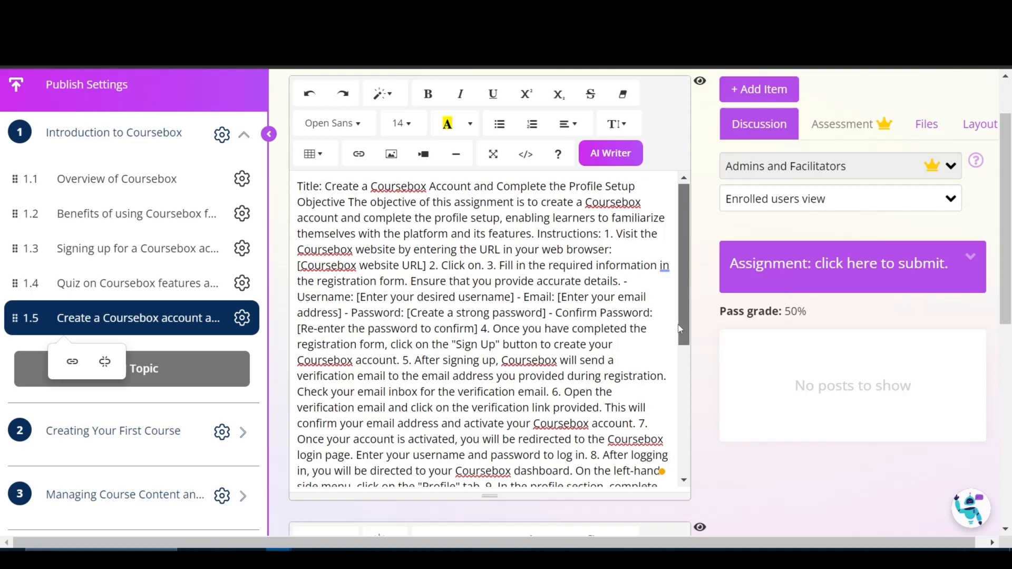
pyautogui.moveTo(679, 329); pyautogui.dragTo(672, 277)
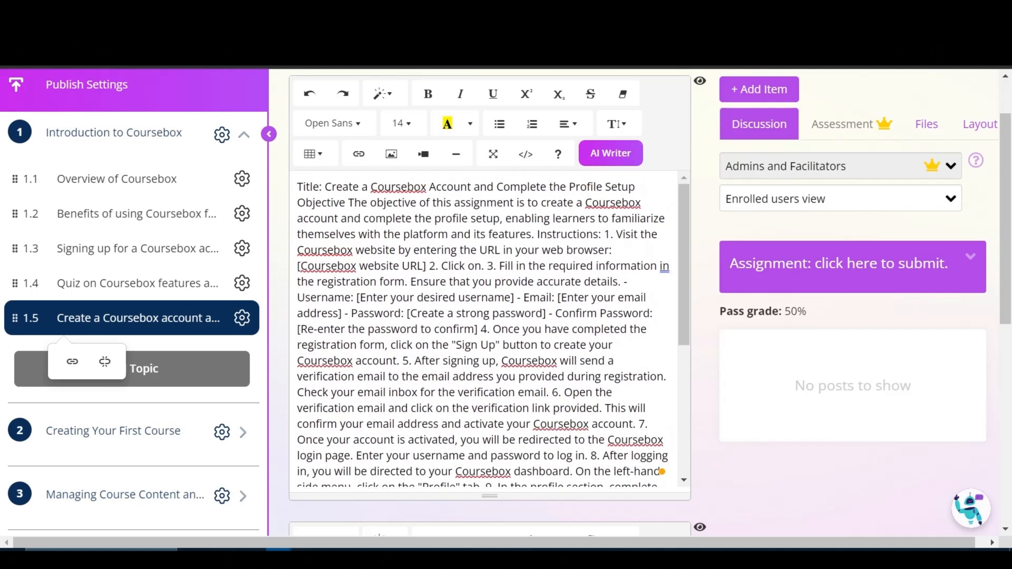
pyautogui.scroll(1, 680, 303)
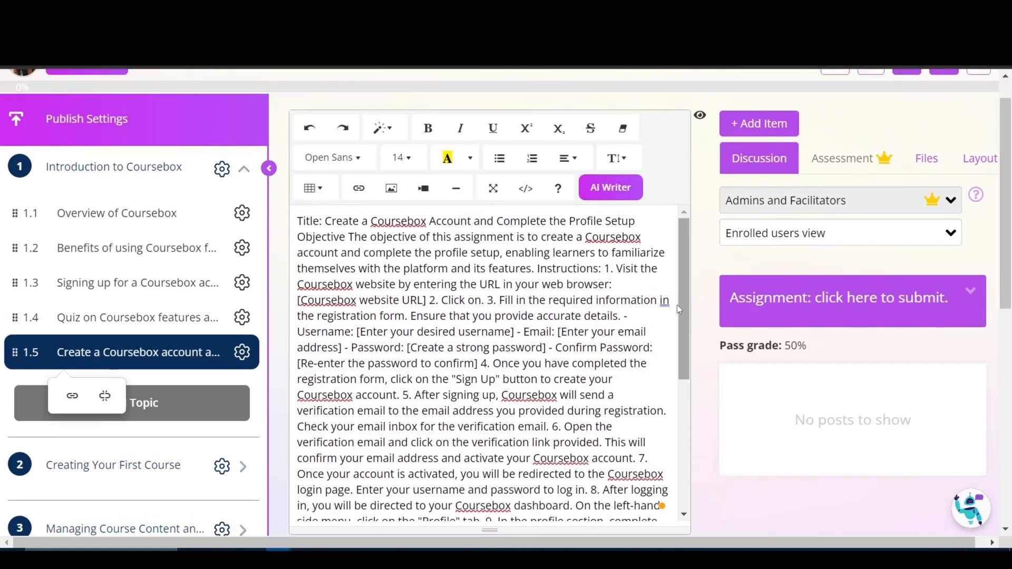
pyautogui.moveTo(685, 321); pyautogui.dragTo(691, 299)
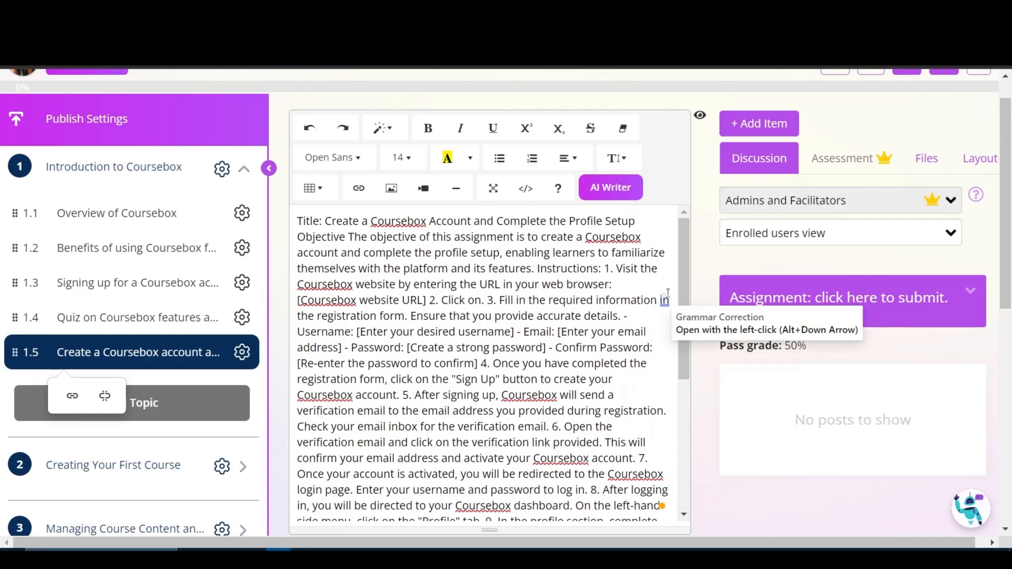
pyautogui.click(624, 284)
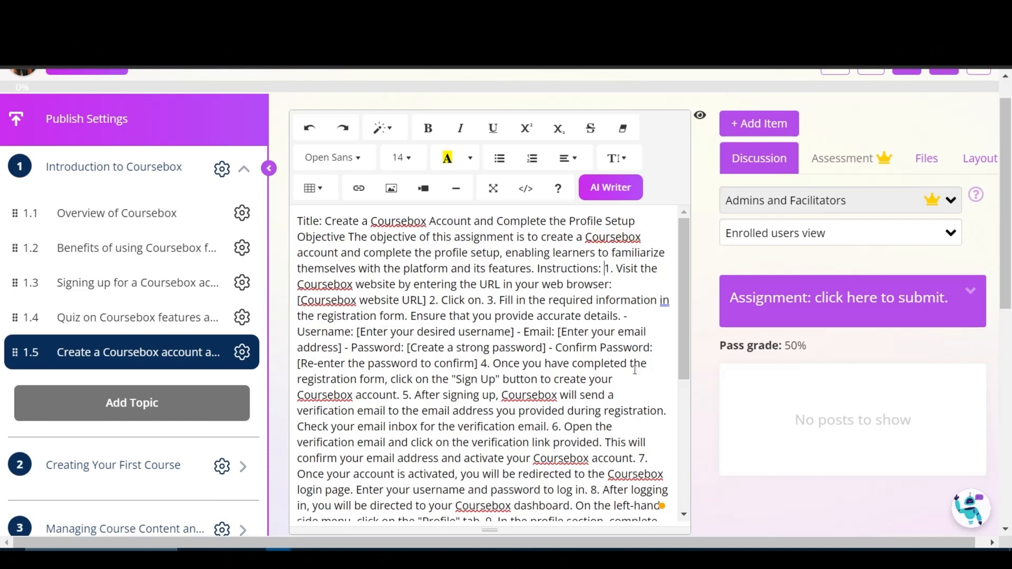
pyautogui.moveTo(682, 352); pyautogui.dragTo(679, 495)
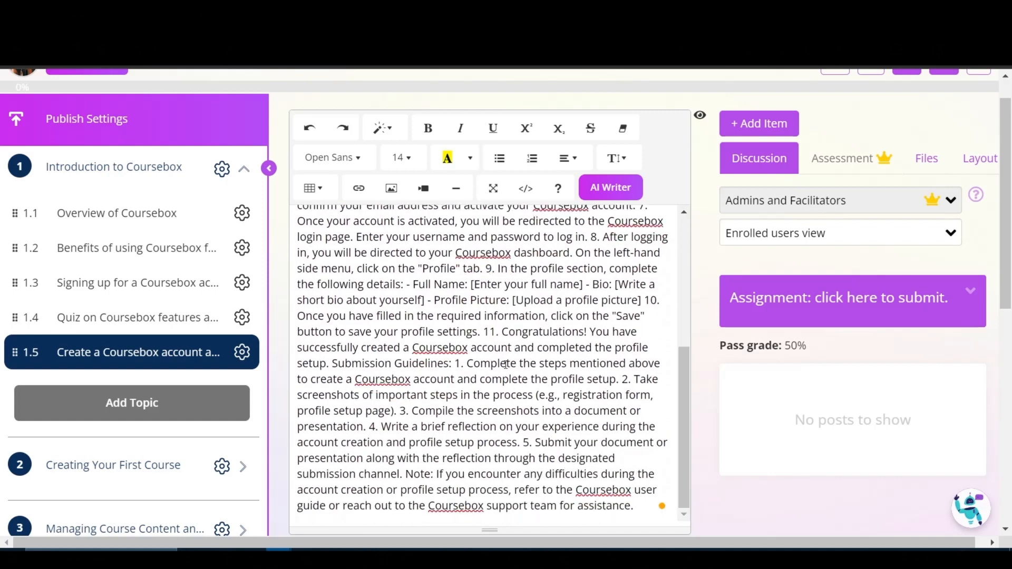
pyautogui.scroll(5, 503, 364)
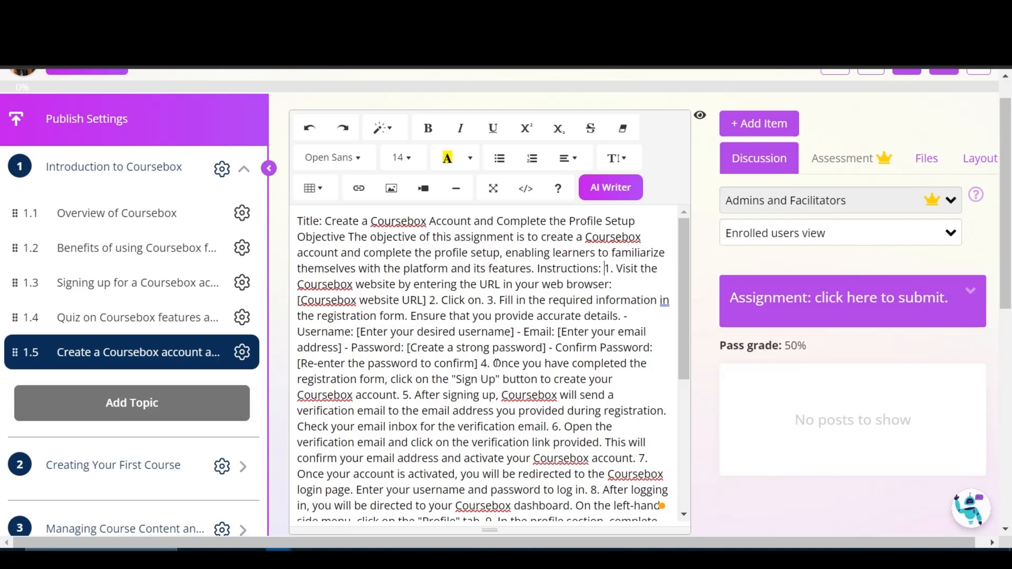
pyautogui.scroll(-5, 491, 377)
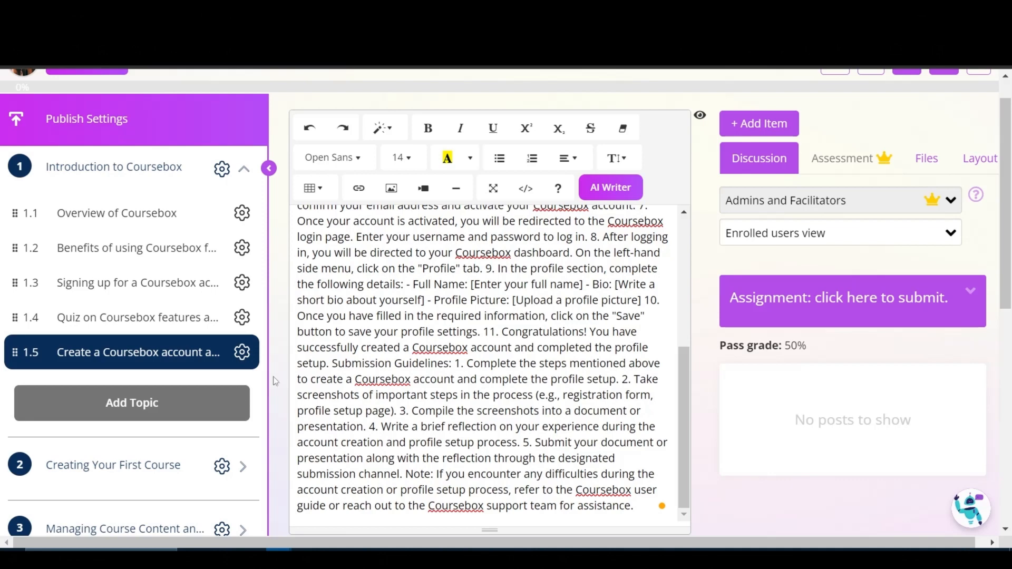
# Expand lesson 2, Creating Your First Course, and lesson 3 on managing course content to view their topics
pyautogui.scroll(-5, 160, 420)
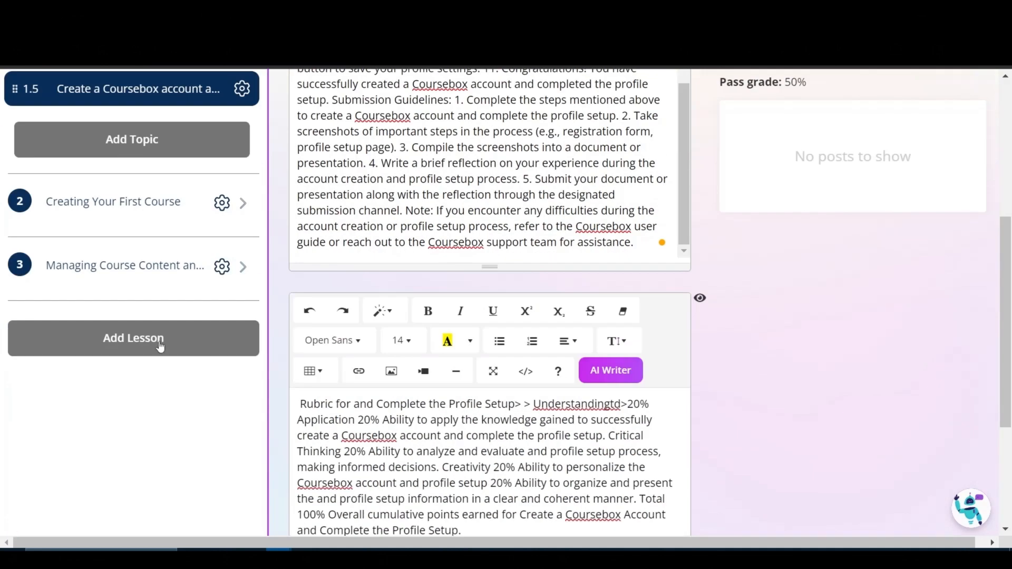
pyautogui.click(131, 210)
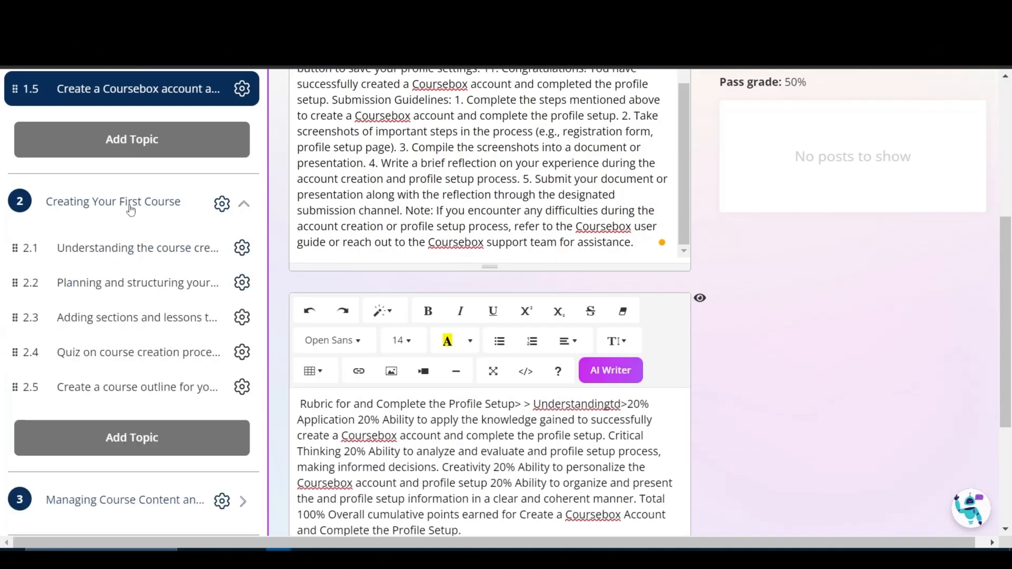
pyautogui.click(137, 503)
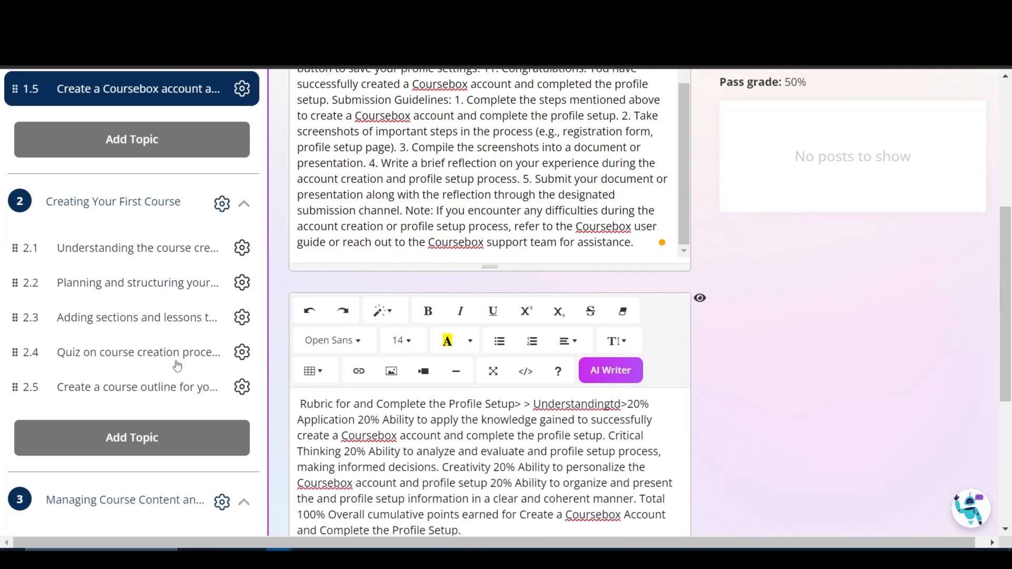
pyautogui.scroll(-5, 177, 362)
pyautogui.scroll(5, 177, 362)
# Add a topic after 1.5 in the Introduction to Coursebox lesson, keeping the default name
pyautogui.scroll(5, 165, 323)
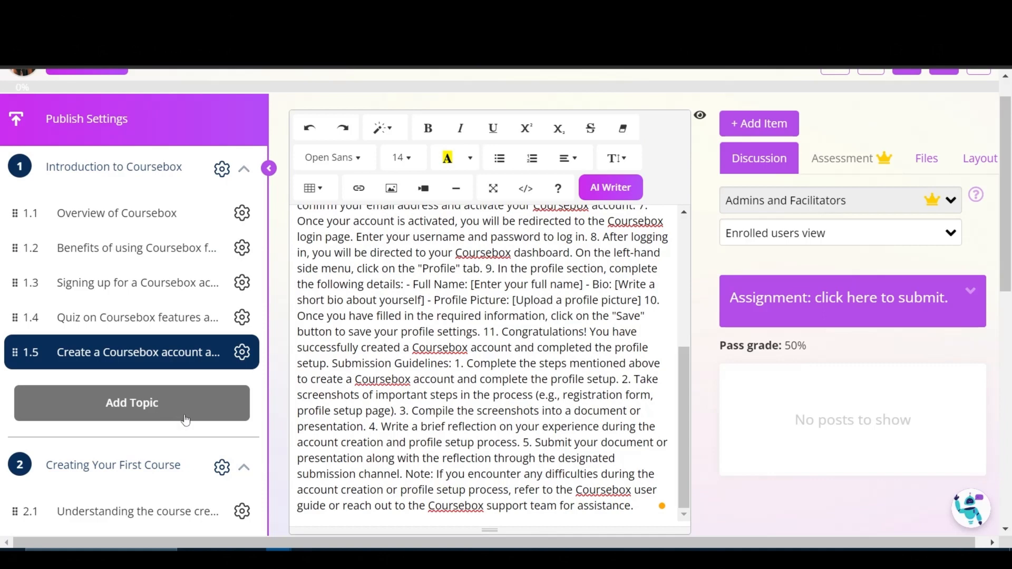
pyautogui.click(185, 421)
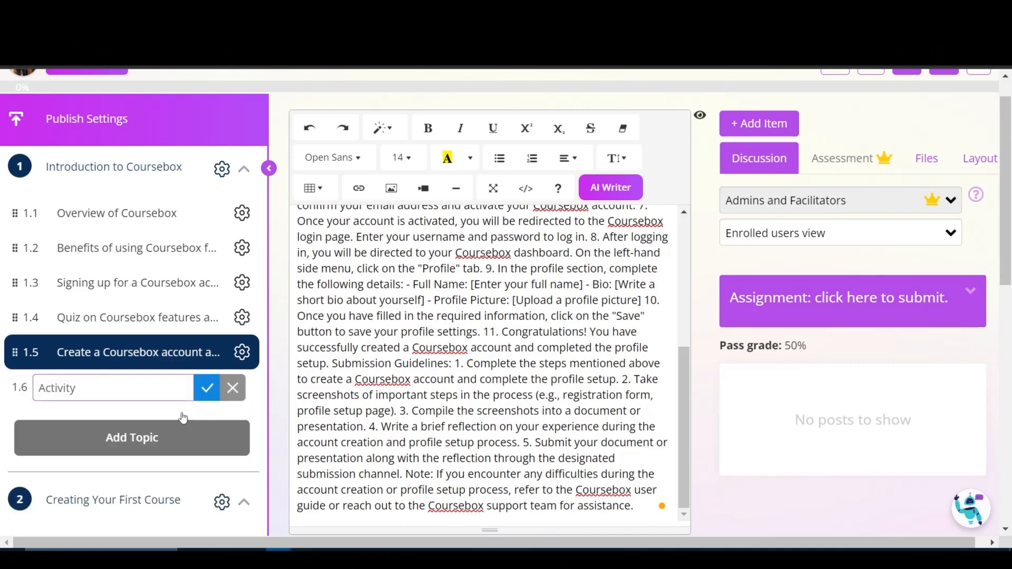
pyautogui.click(236, 393)
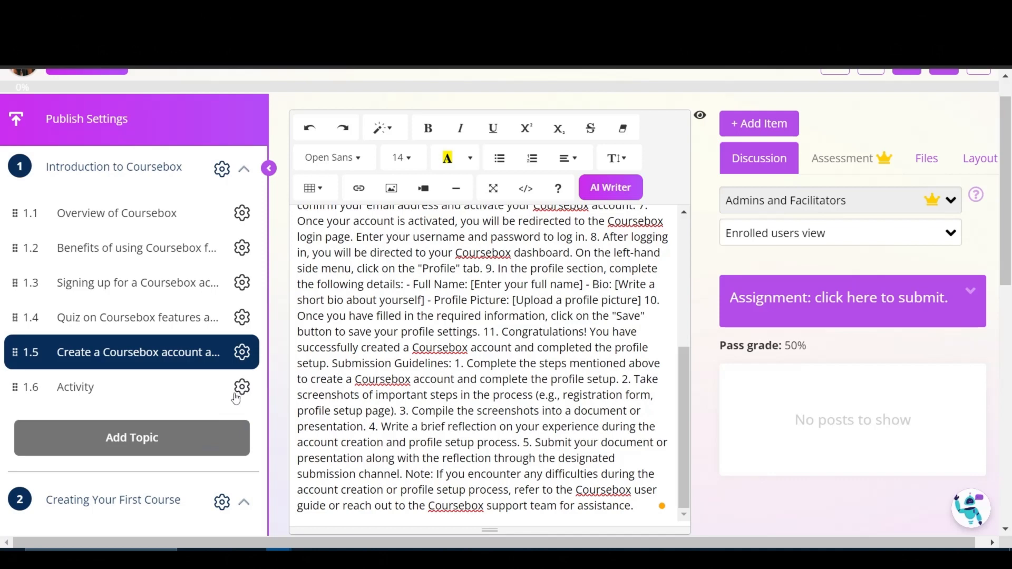
# Add a new lesson after lesson 3 at the end of the course outline, keeping the default name
pyautogui.scroll(-5, 207, 402)
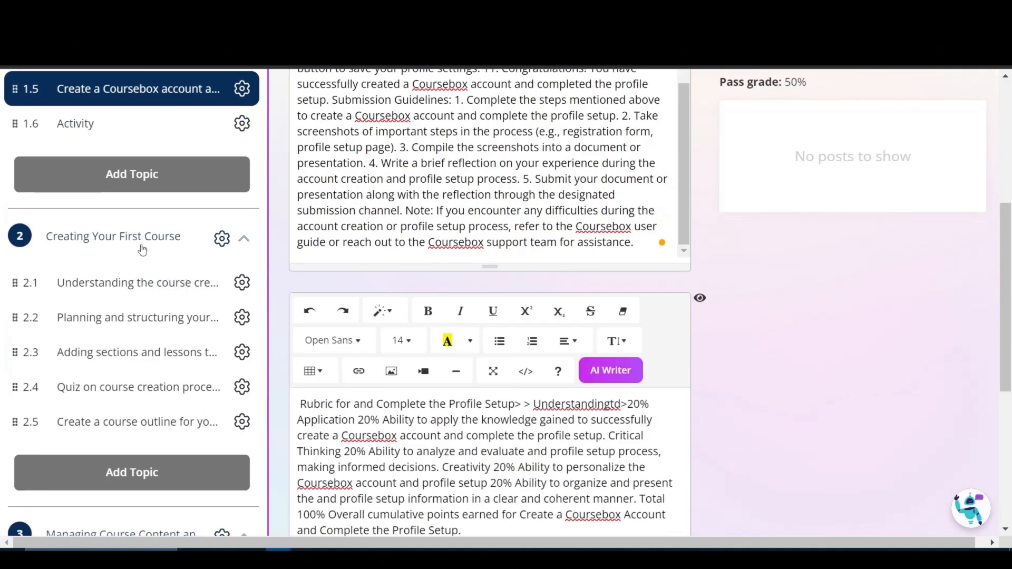
pyautogui.scroll(-6, 219, 332)
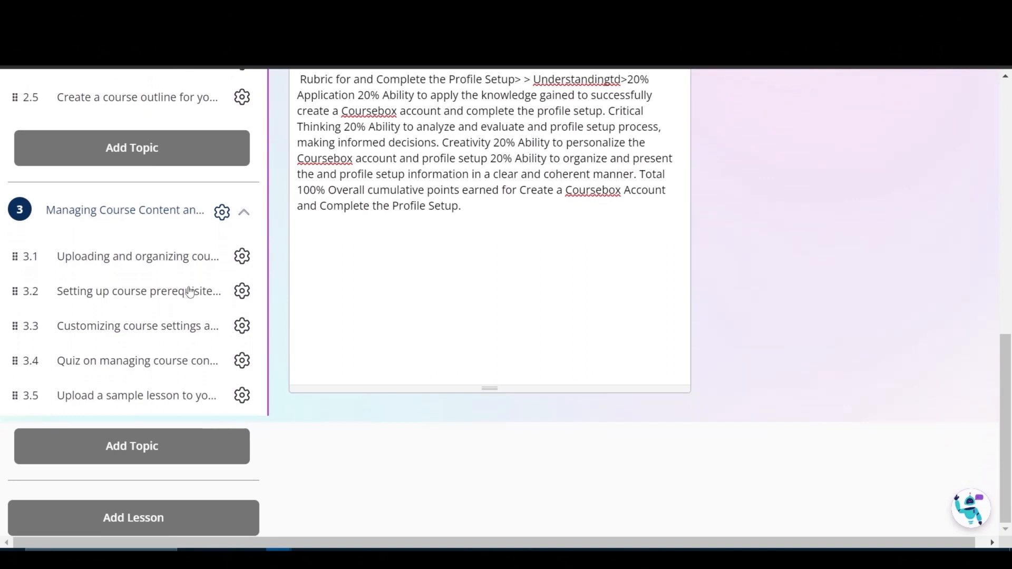
pyautogui.click(209, 523)
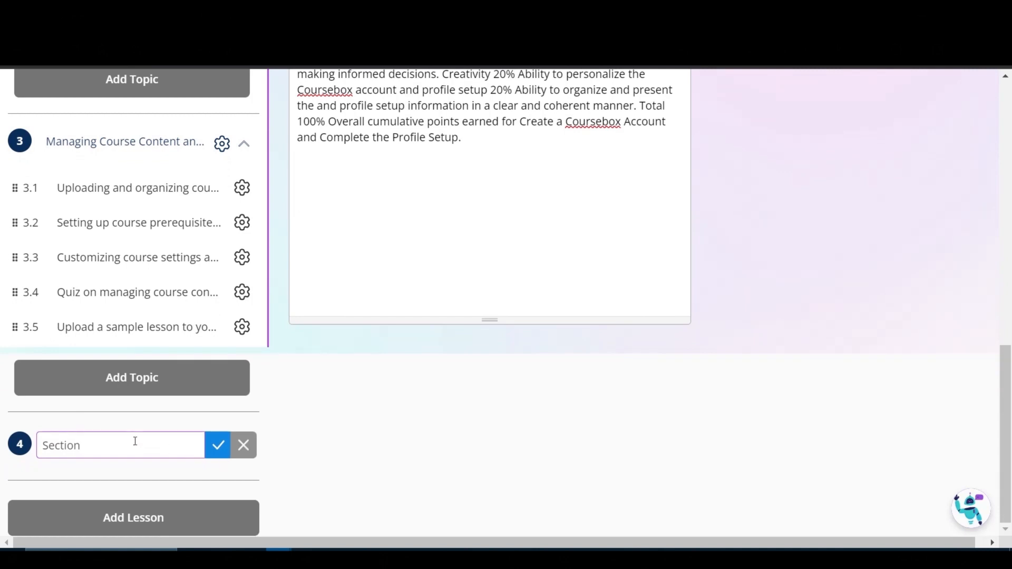
pyautogui.click(244, 449)
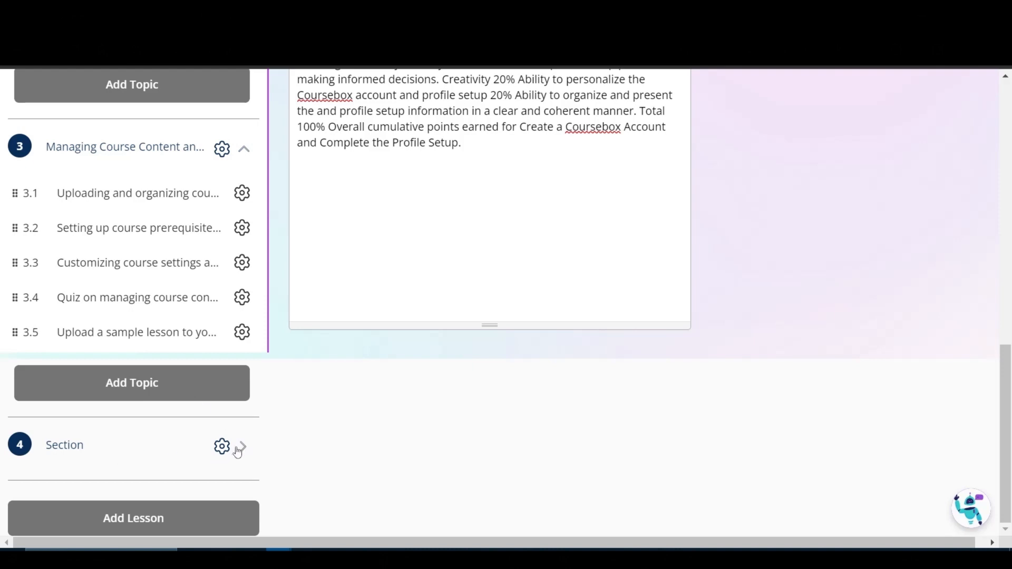
# Delete the empty lesson 4, Section, from the end of the course outline and confirm its removal
pyautogui.click(222, 455)
pyautogui.scroll(-1, 293, 456)
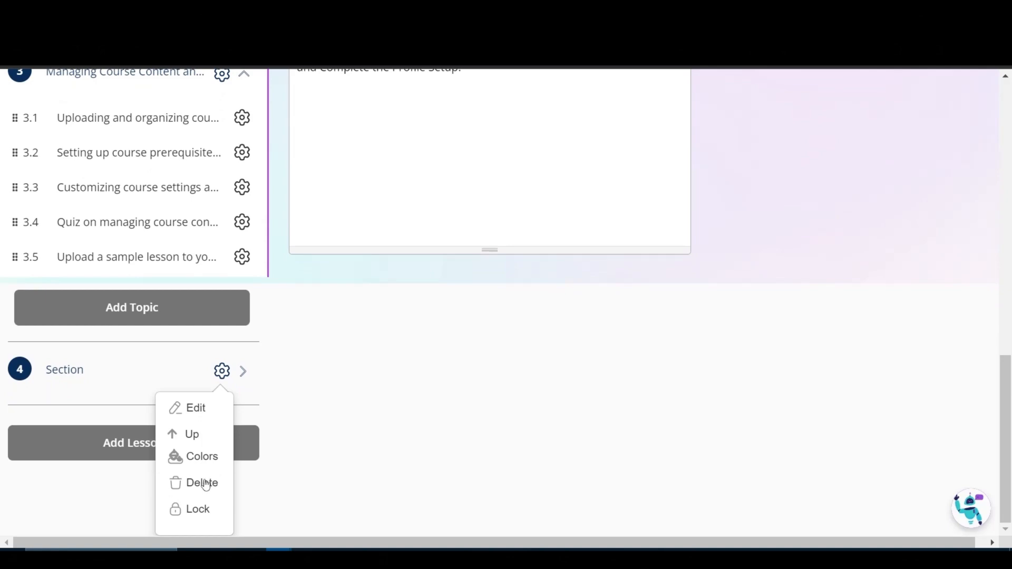
pyautogui.click(207, 483)
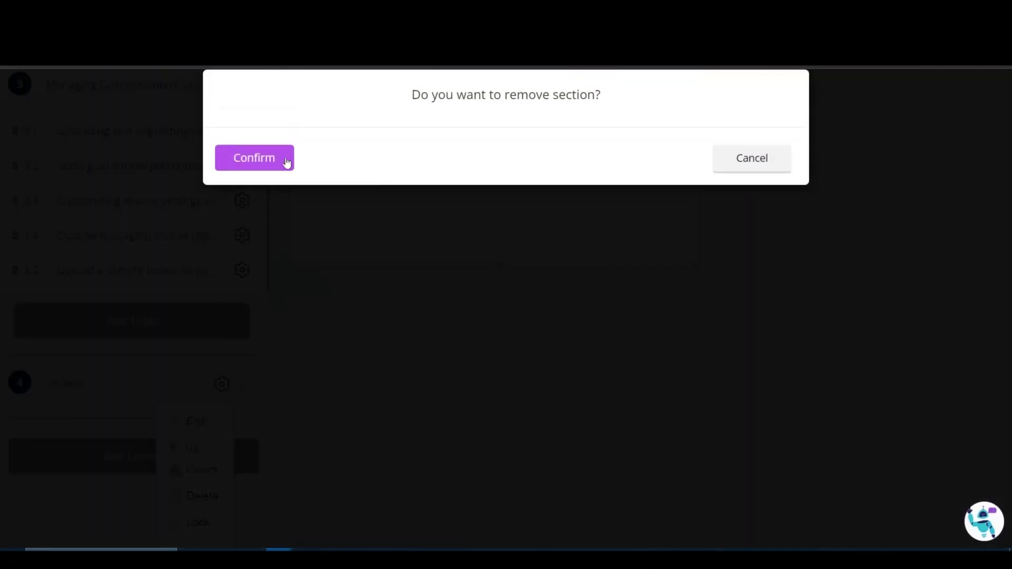
pyautogui.click(272, 158)
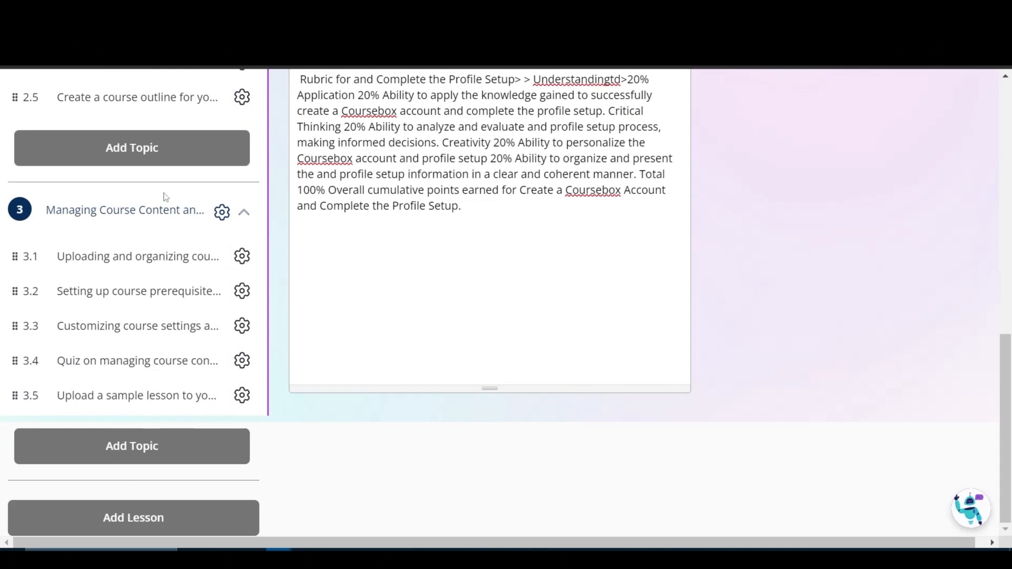
# Add a topic named "Is course box easy to make money with?" after 2.5 in the Creating Your First Course lesson
pyautogui.click(156, 149)
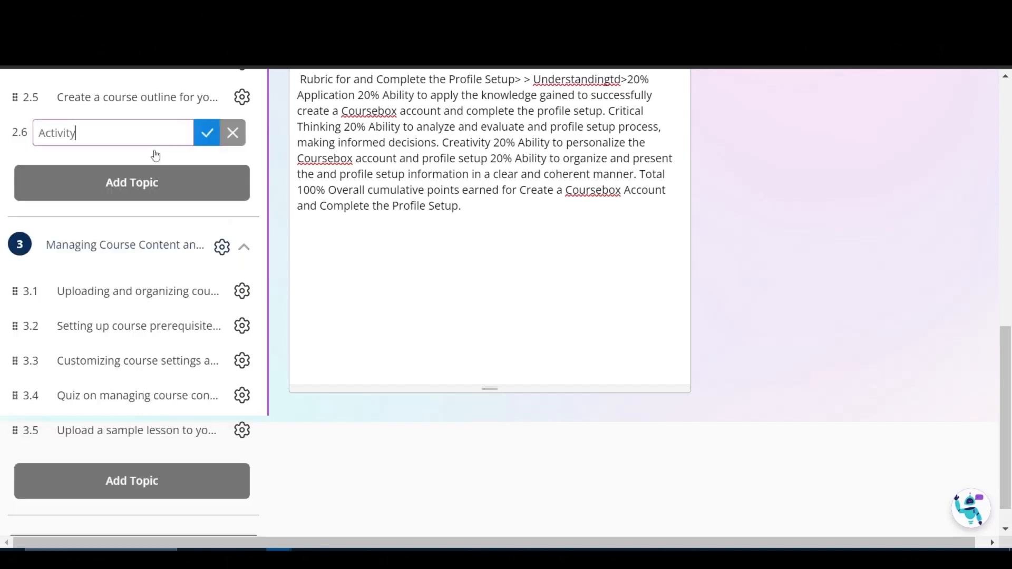
pyautogui.scroll(5, 328, 335)
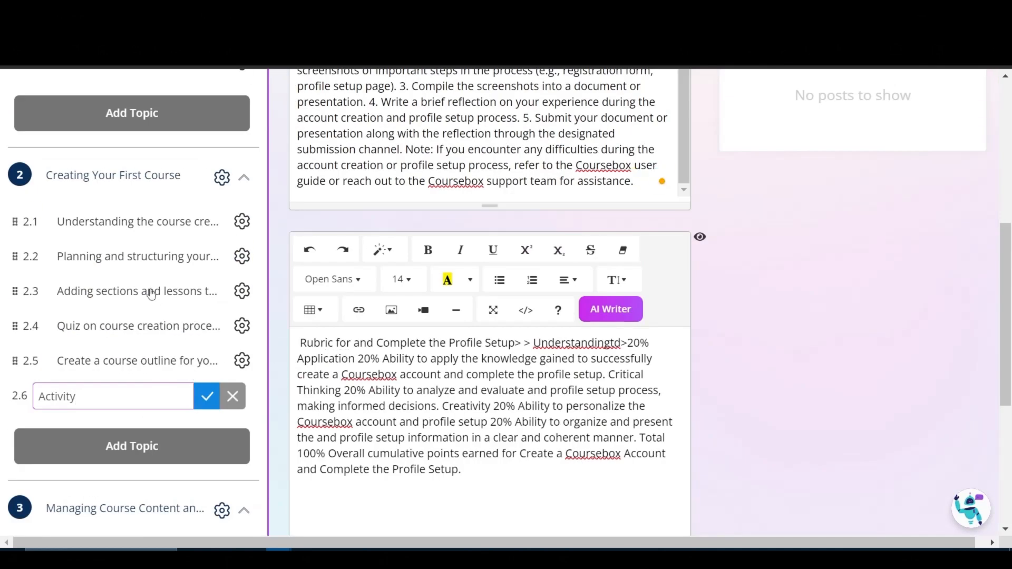
pyautogui.press('BackSpace')
pyautogui.press('BackSpace')
pyautogui.press('BackSpace')
pyautogui.press('BackSpace')
pyautogui.press('BackSpace')
pyautogui.press('BackSpace')
pyautogui.press('BackSpace')
pyautogui.write('Is course')
pyautogui.write(' box easy to')
pyautogui.write(' make money with?')
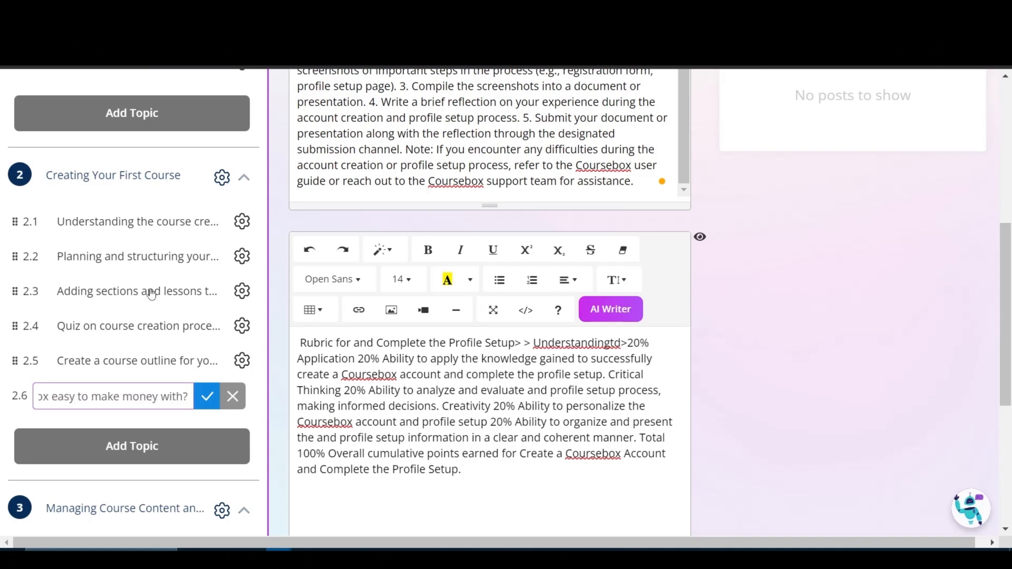
pyautogui.click(211, 401)
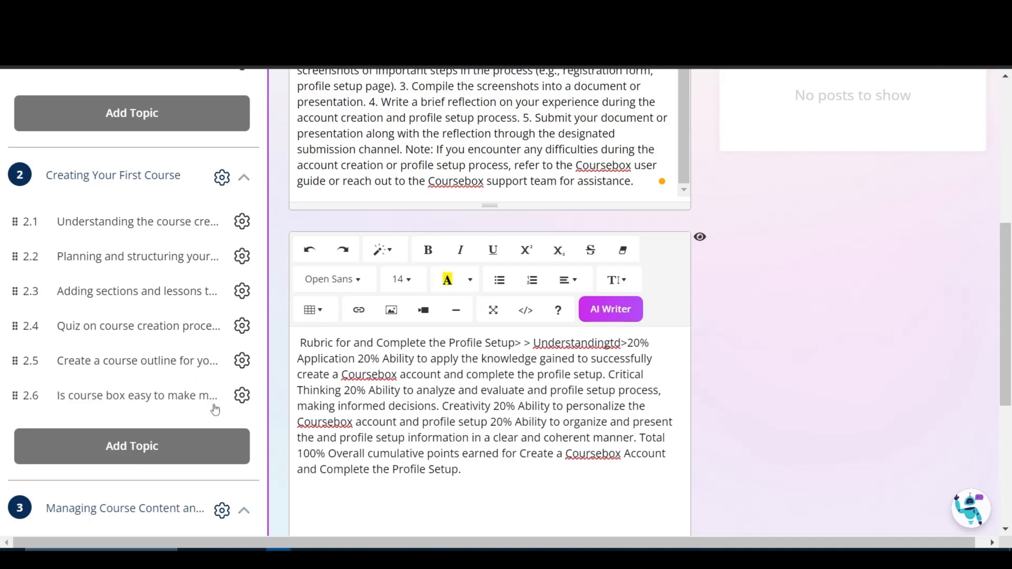
# Open the new 2.6 topic and try to generate its content with AI Writer
pyautogui.click(151, 395)
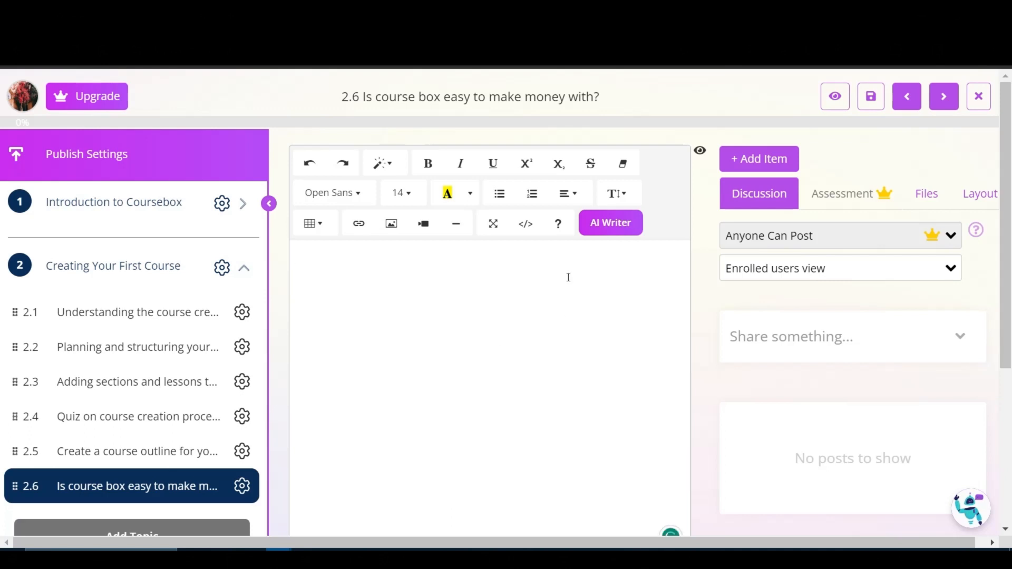
pyautogui.click(618, 228)
pyautogui.scroll(-5, 389, 371)
pyautogui.scroll(5, 386, 364)
# Delete topic 2.6 from the Creating Your First Course lesson and confirm its removal
pyautogui.click(243, 487)
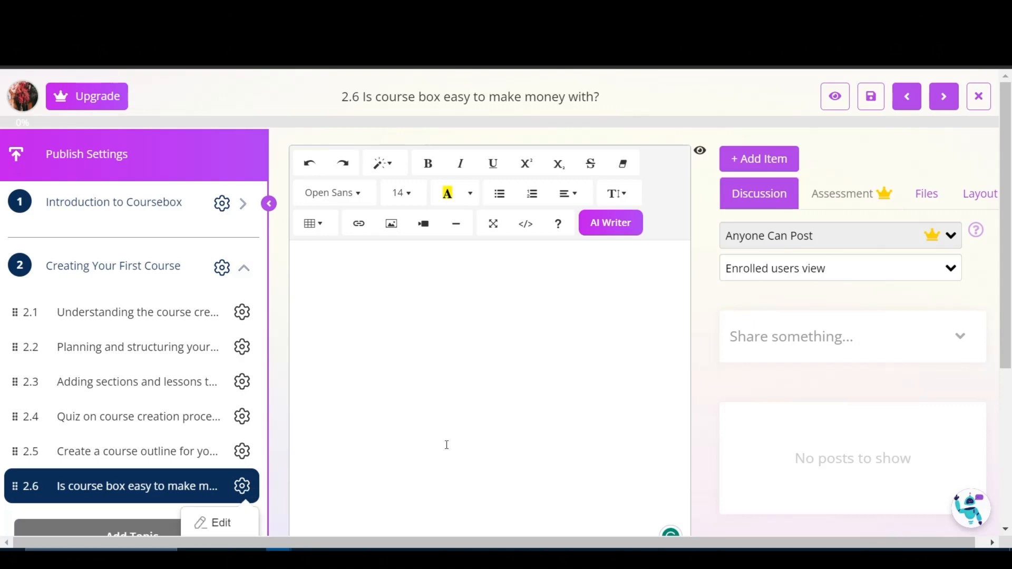
pyautogui.scroll(-5, 425, 418)
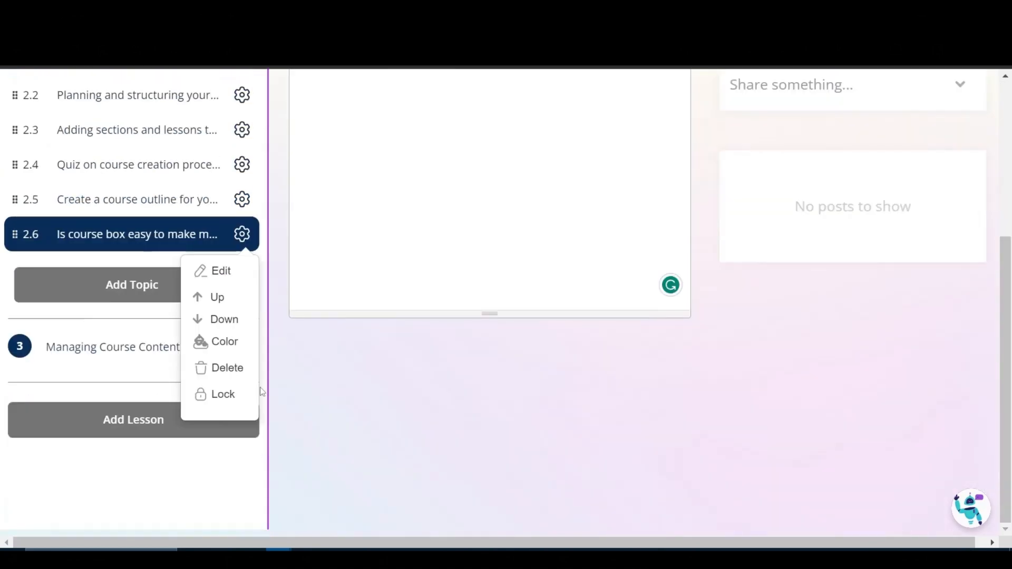
pyautogui.click(225, 367)
pyautogui.click(284, 165)
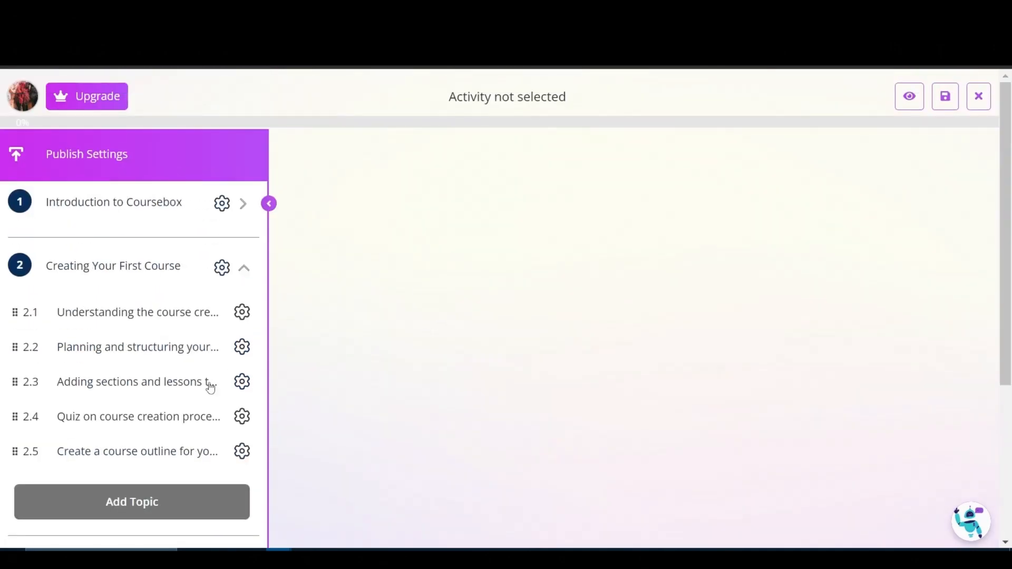
# View the 2.5 course outline assignment, then expand lesson 3 and open its 3.4 quiz on managing course content
pyautogui.click(132, 457)
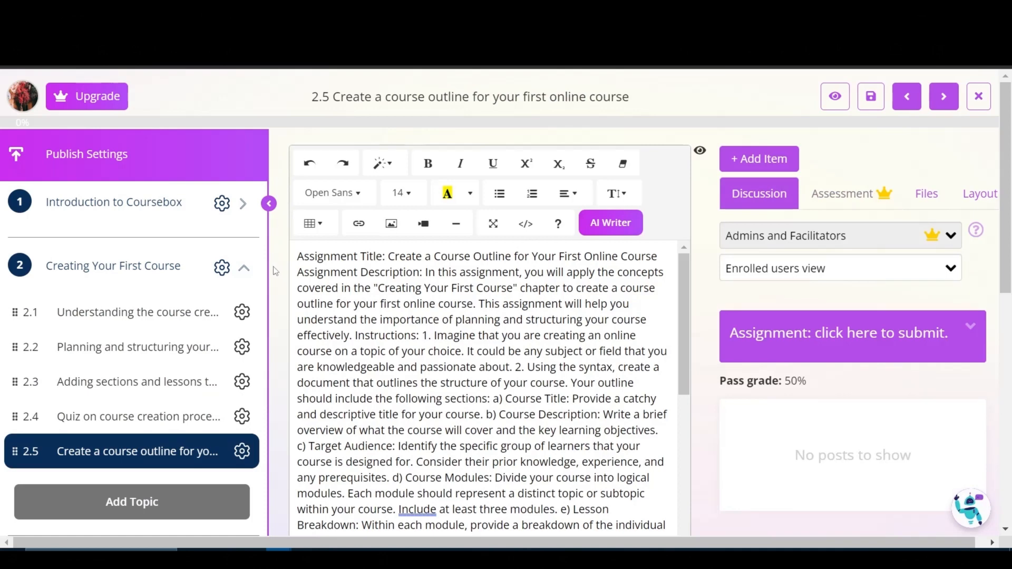
pyautogui.scroll(-5, 253, 295)
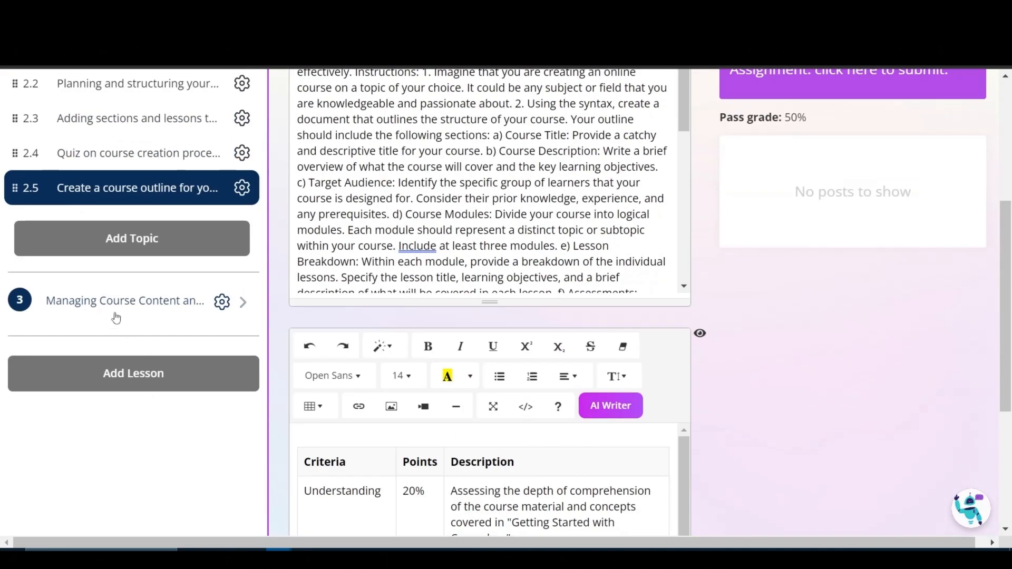
pyautogui.click(115, 311)
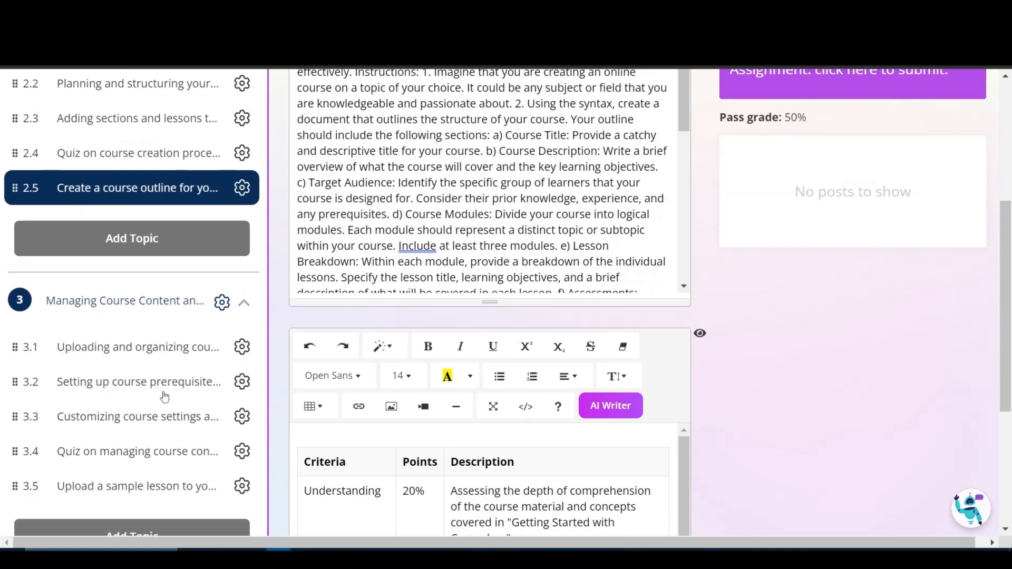
pyautogui.click(154, 452)
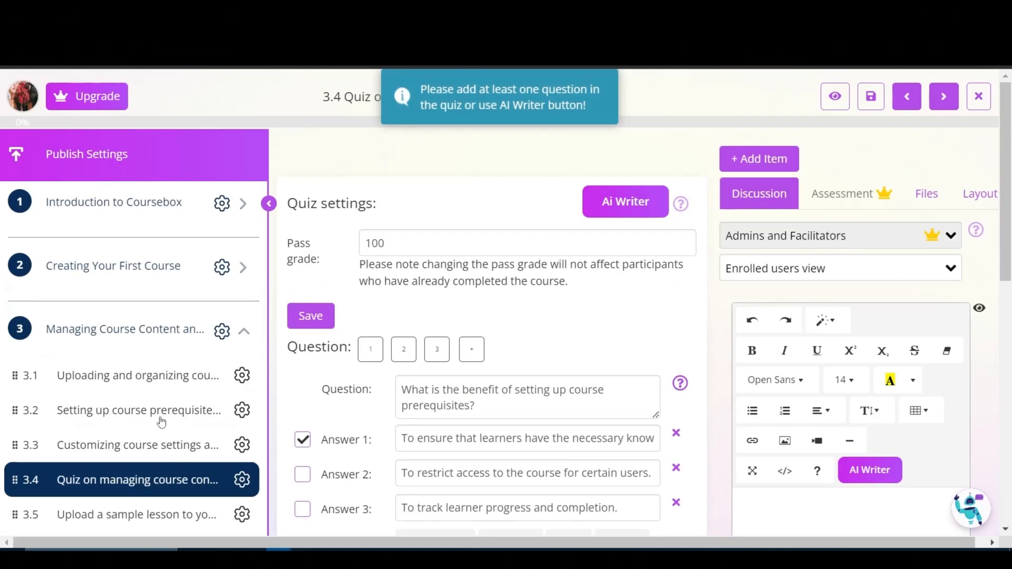
# Open topic 3.2 on course prerequisites and completion criteria and read its content to the end
pyautogui.click(161, 422)
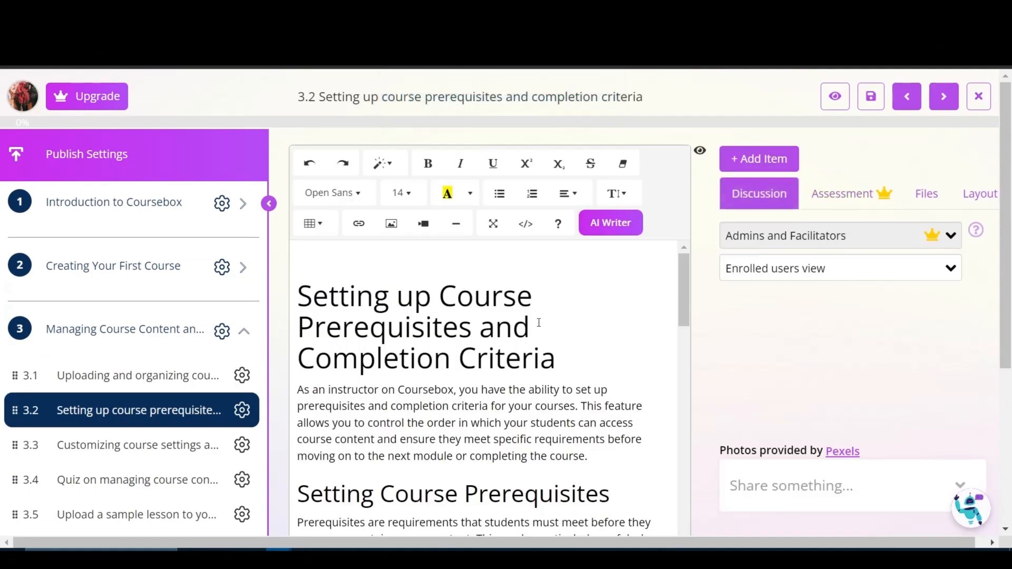
pyautogui.scroll(-10, 613, 308)
pyautogui.scroll(-10, 612, 308)
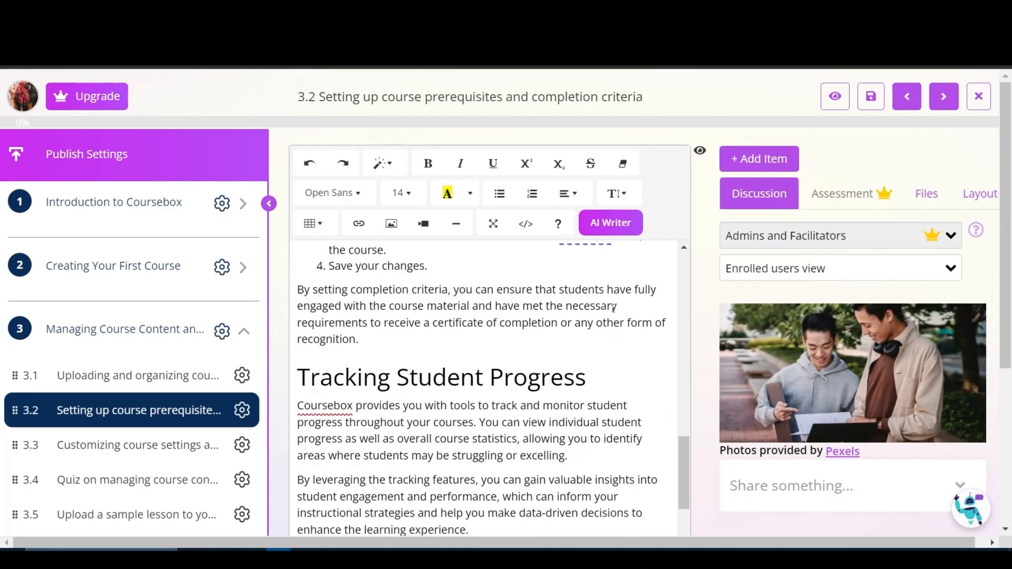
pyautogui.scroll(-5, 990, 434)
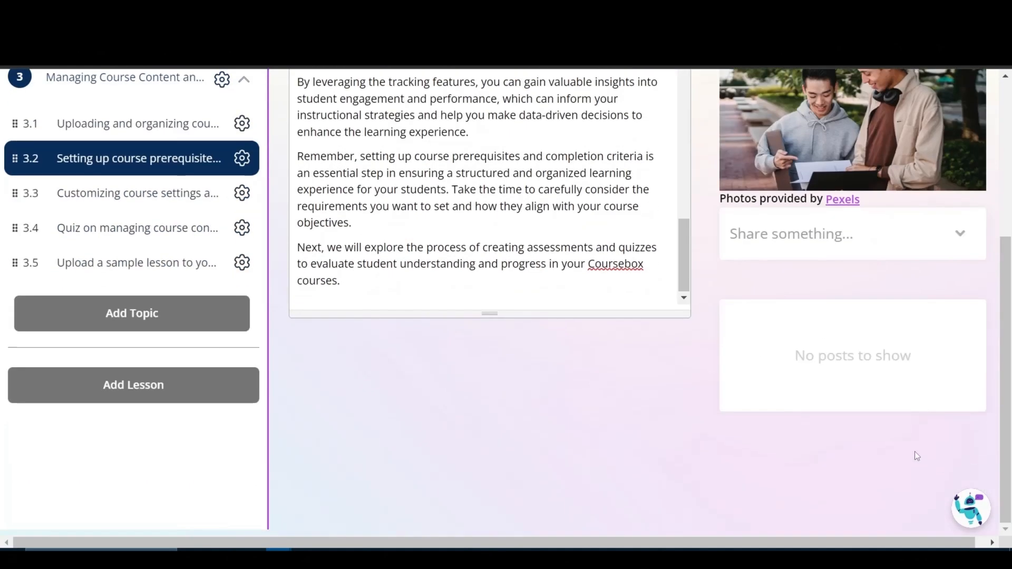
pyautogui.scroll(5, 583, 454)
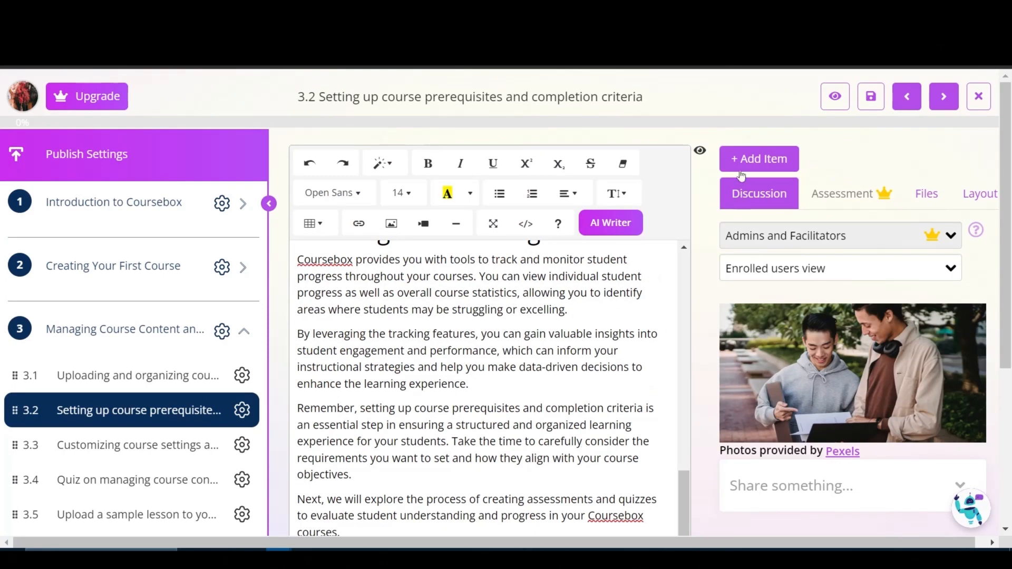
# Save the 3.2 topic page and go on to topic 3.3, Customizing course settings and appearance
pyautogui.click(868, 100)
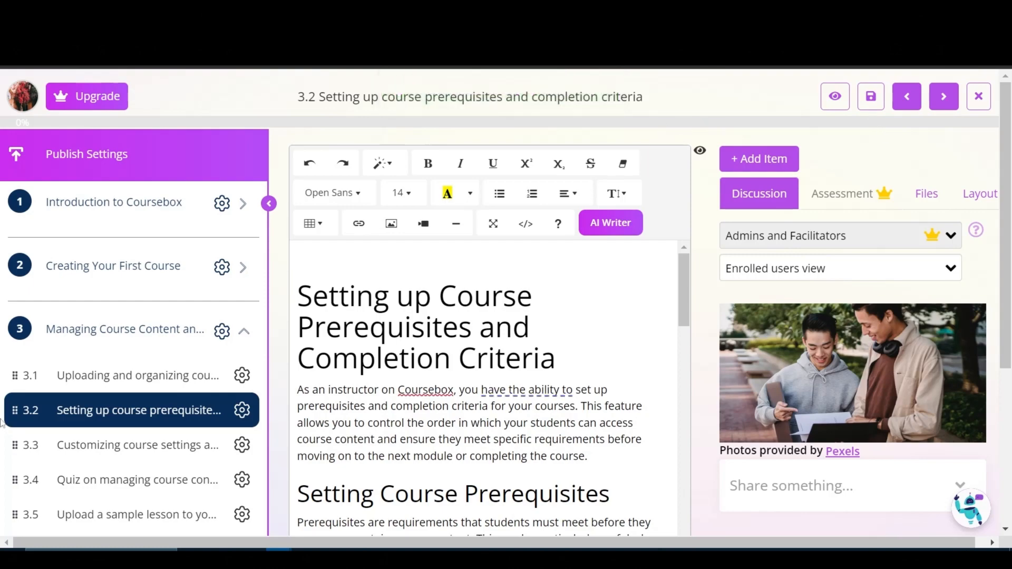
pyautogui.scroll(-5, 96, 378)
pyautogui.scroll(5, 142, 394)
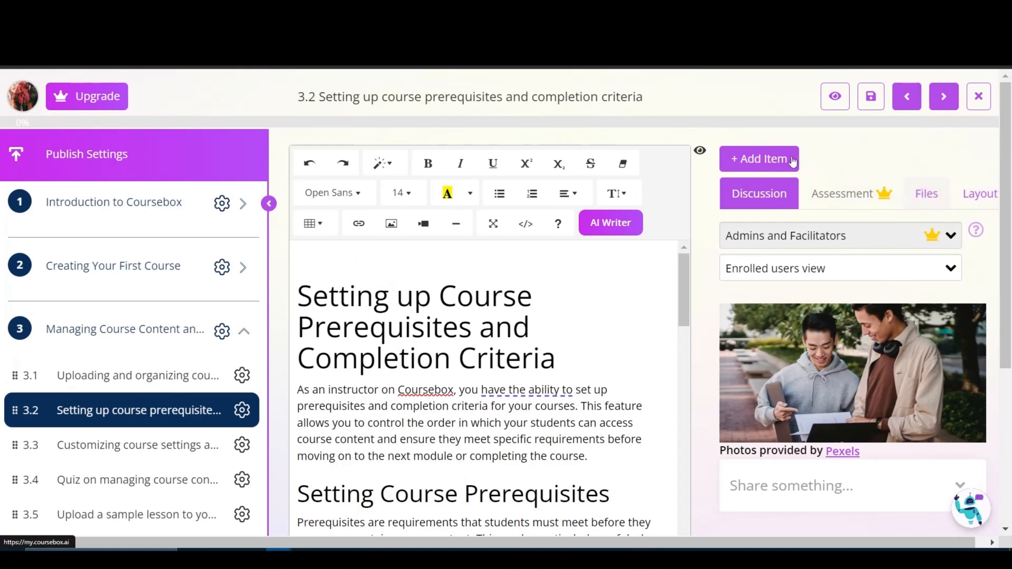
pyautogui.click(943, 97)
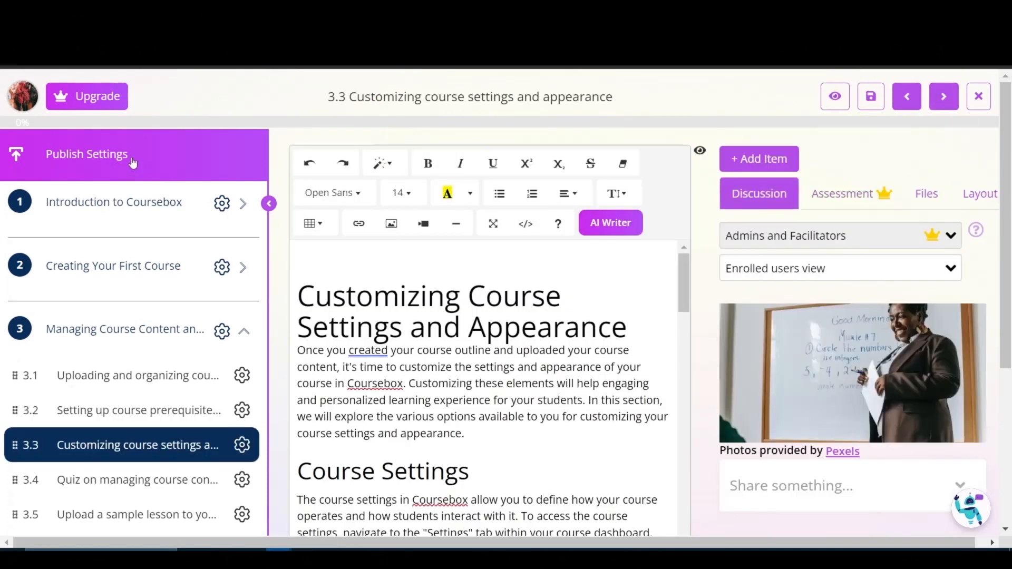
# Publish the Getting Started with Coursebox course as Public from its publish settings and get its share link
pyautogui.click(100, 161)
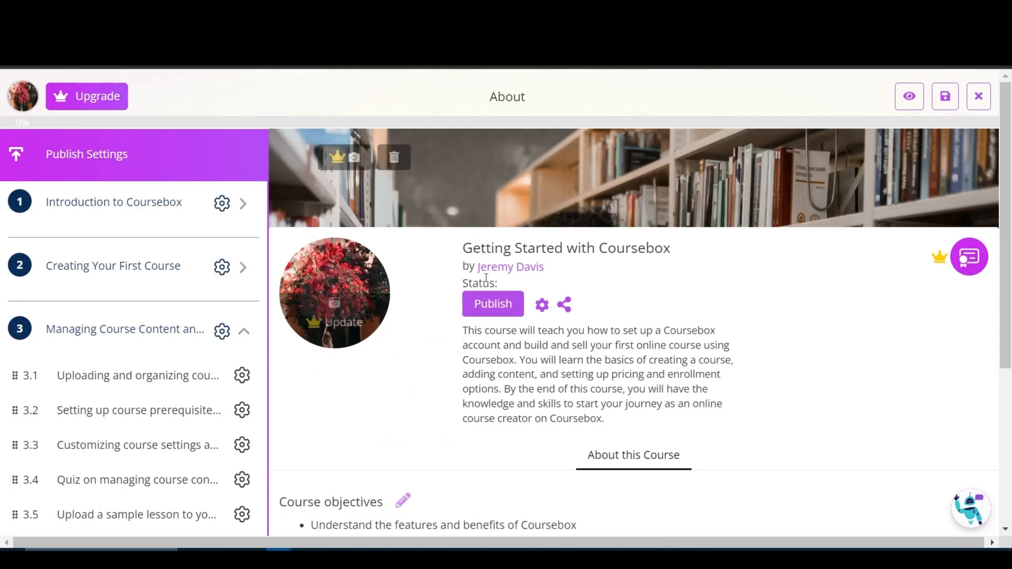
pyautogui.click(496, 310)
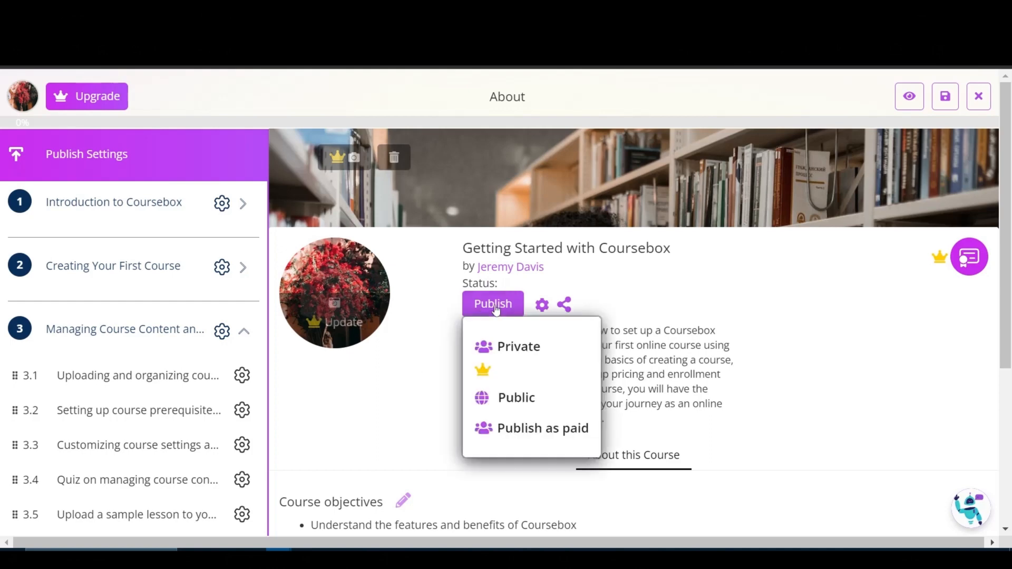
pyautogui.click(509, 404)
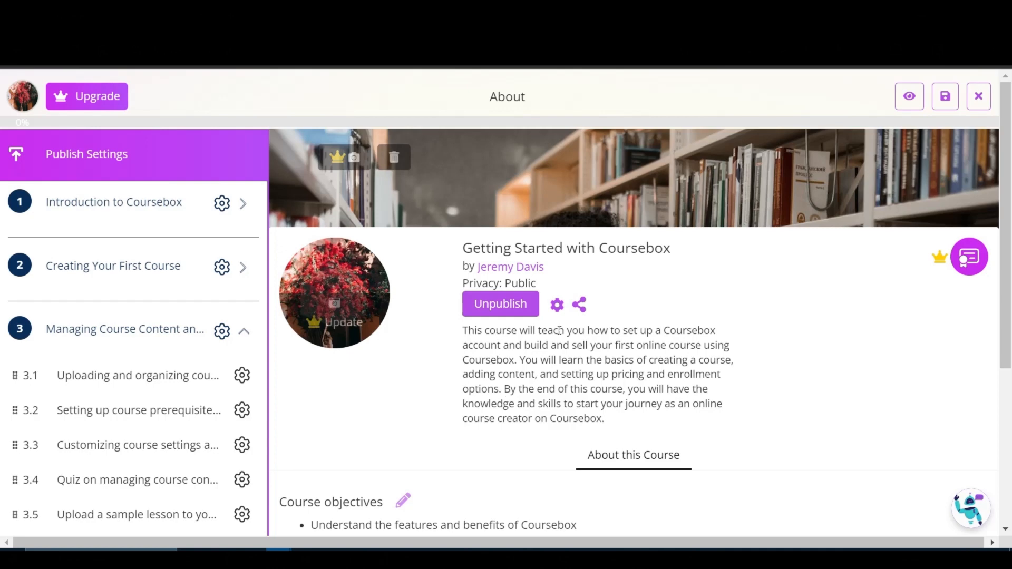
pyautogui.click(583, 305)
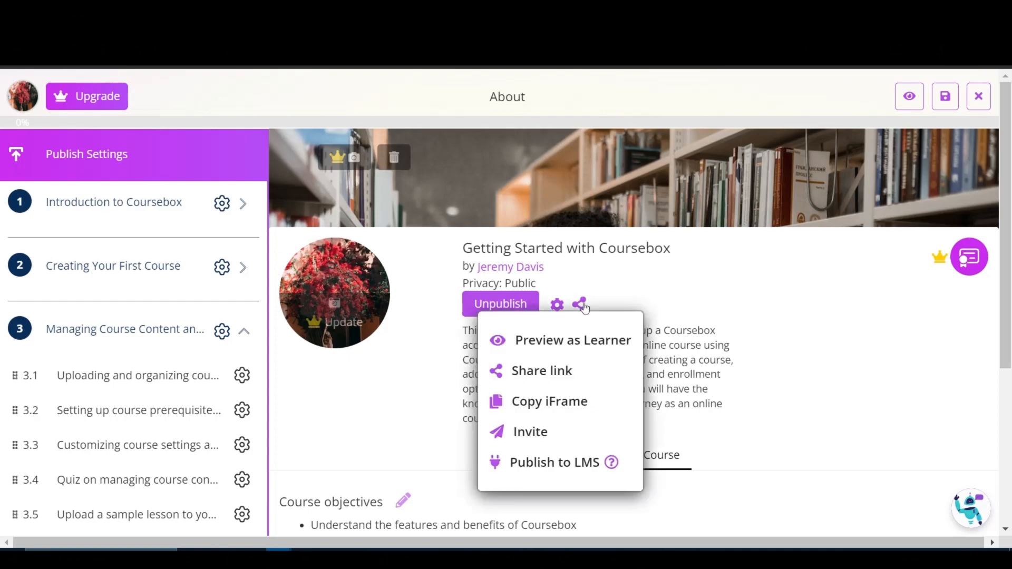
pyautogui.click(545, 373)
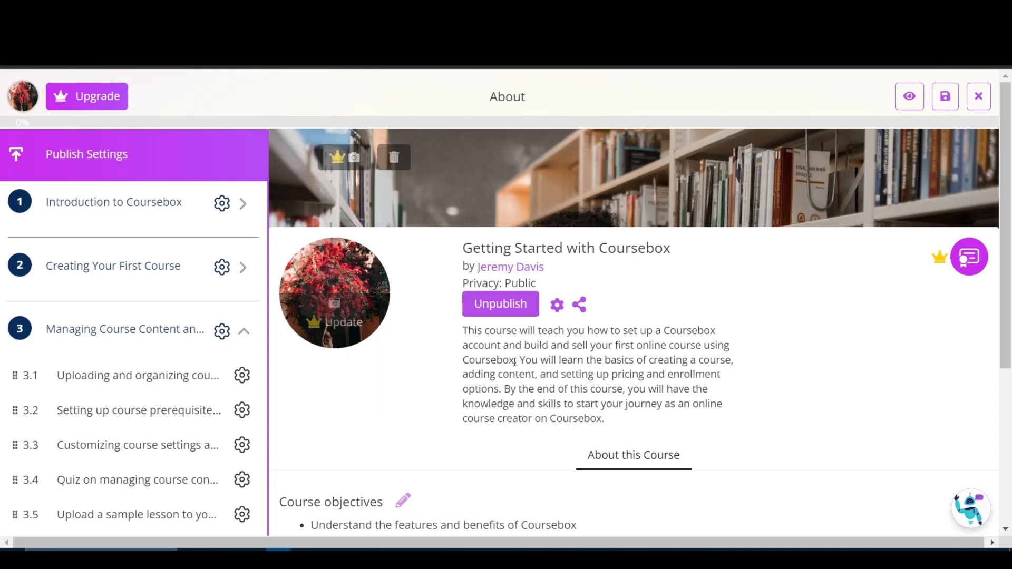
# Review the course description, course objectives, and skills and knowledge tags on the course's About page
pyautogui.scroll(-5, 514, 362)
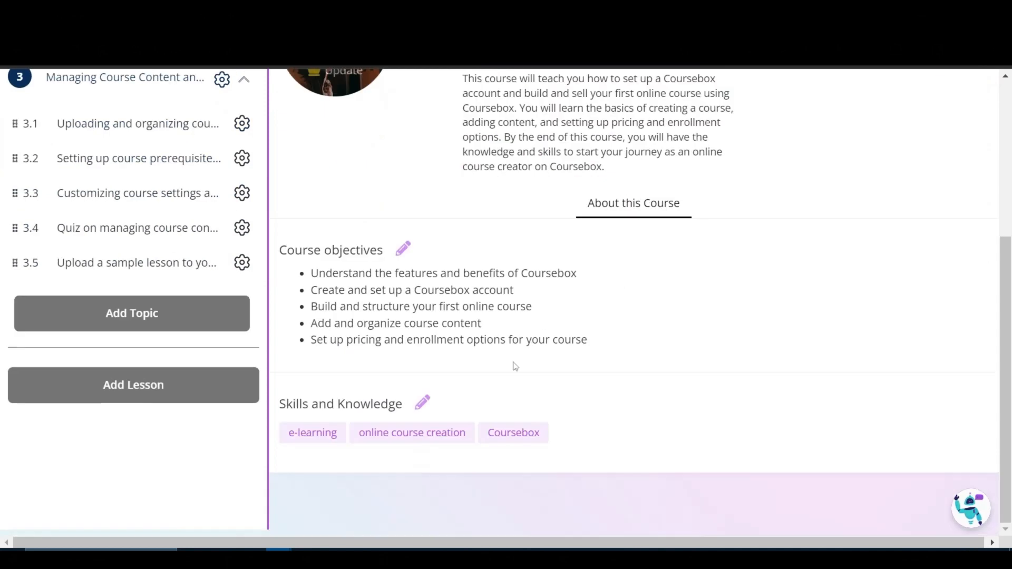
pyautogui.scroll(5, 508, 367)
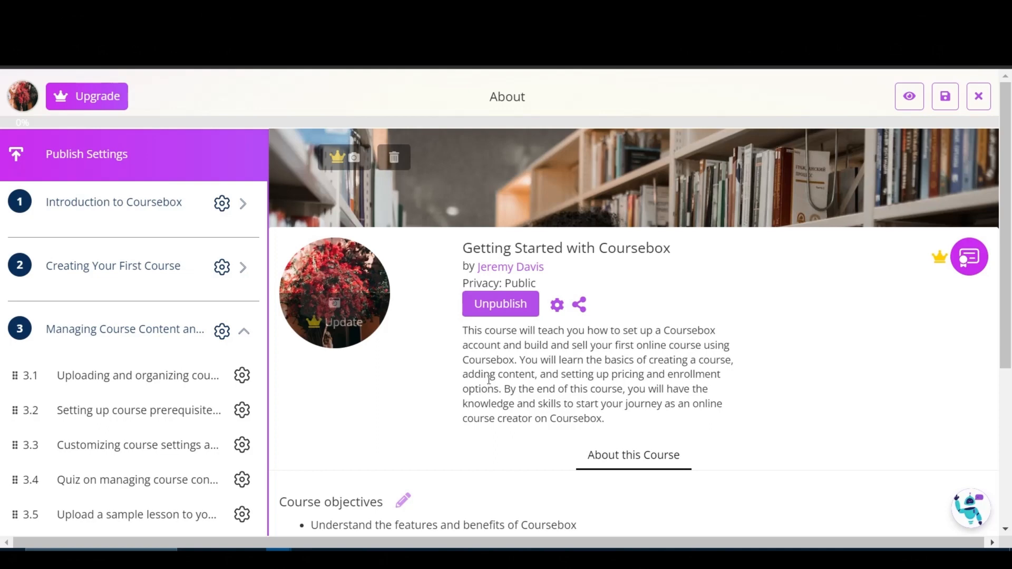
pyautogui.scroll(-5, 627, 397)
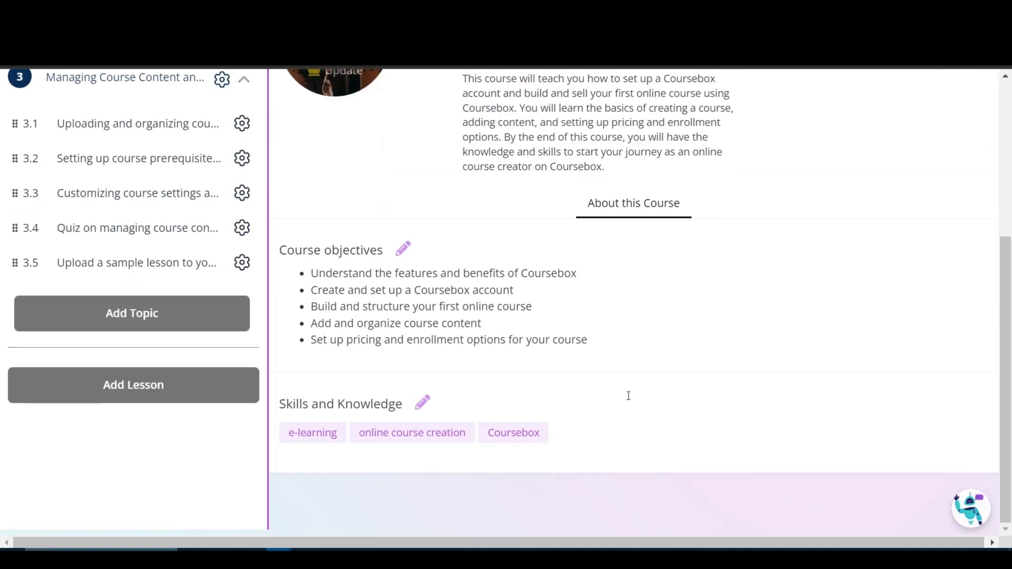
pyautogui.scroll(5, 625, 396)
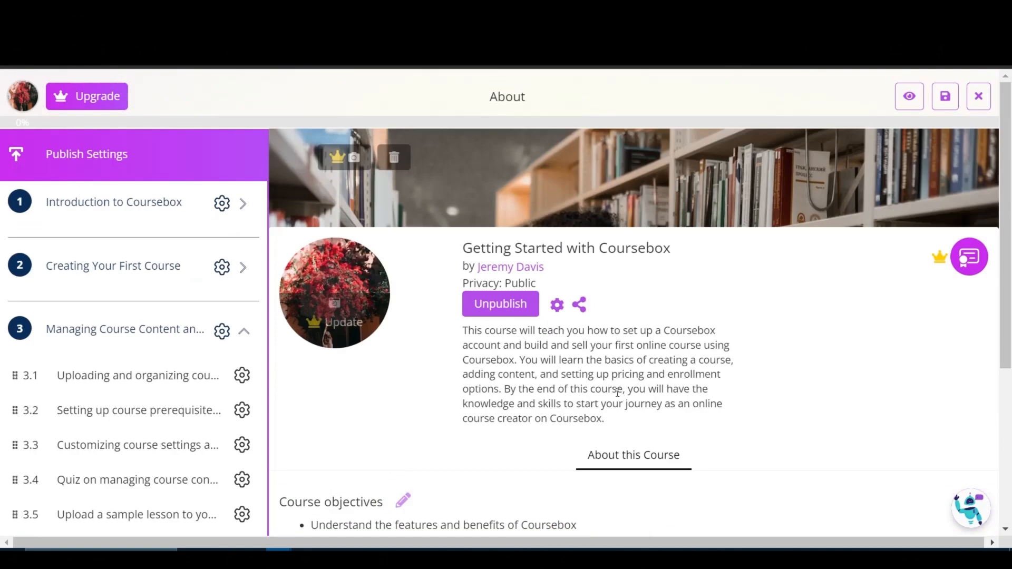